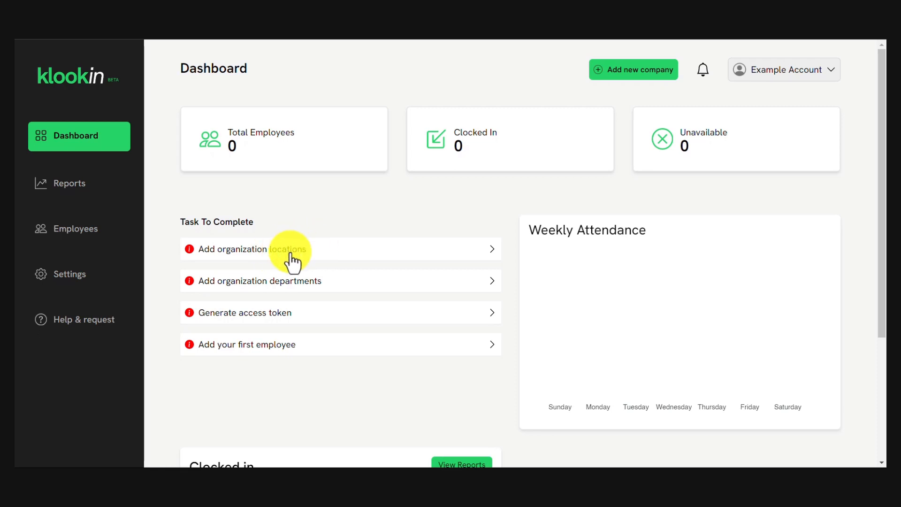
Open Employees > Location from the dashboard's 'Add organization locations' task.
{"action": "left_click", "coordinate": [289, 250]}
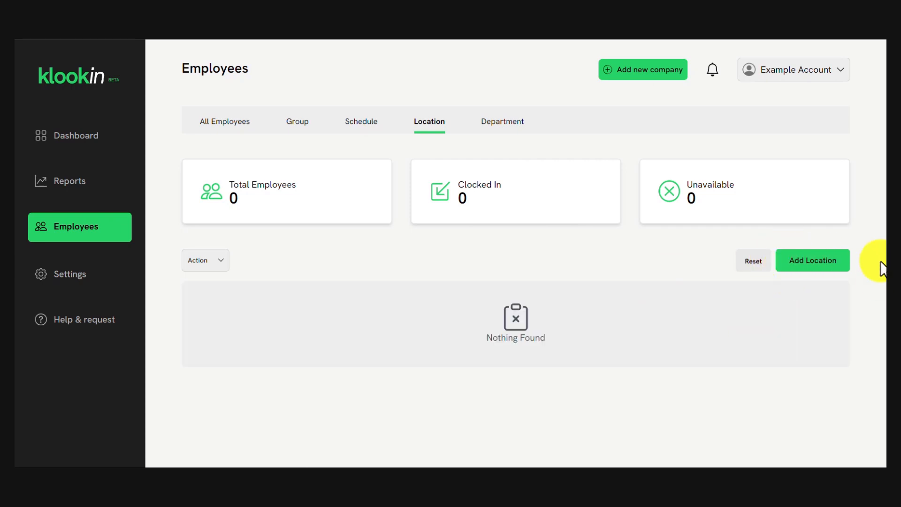
Start a new location named Lagos and search the map for Ikeja.
{"action": "left_click", "coordinate": [808, 273]}
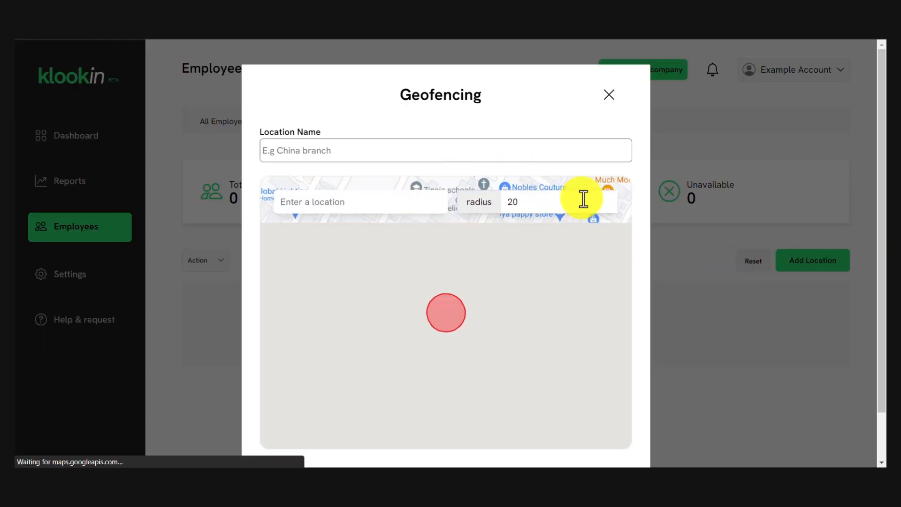
{"action": "left_click", "coordinate": [319, 153]}
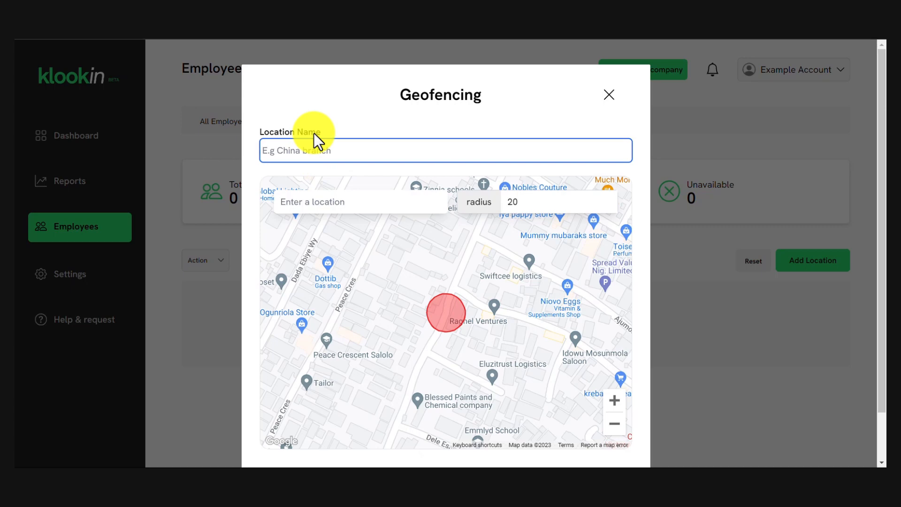
{"action": "type", "text": "Lagos"}
{"action": "left_click", "coordinate": [311, 202]}
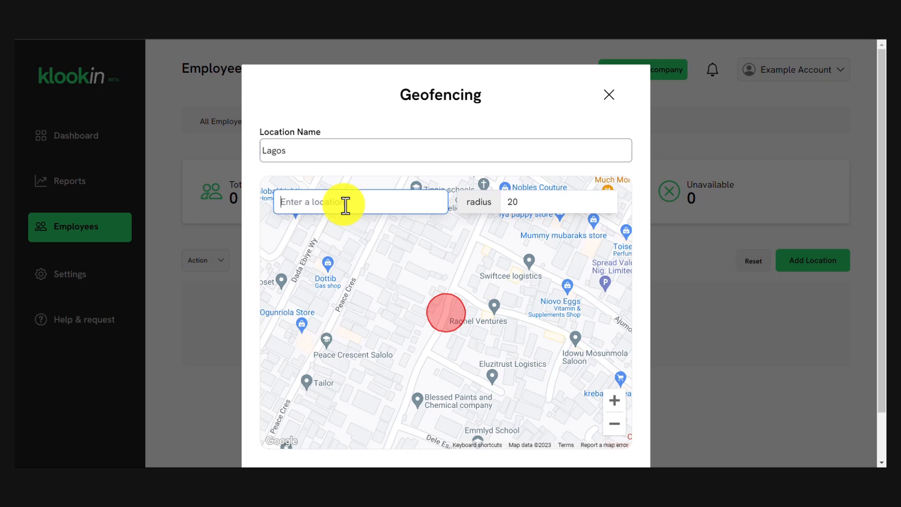
{"action": "type", "text": "ikja"}
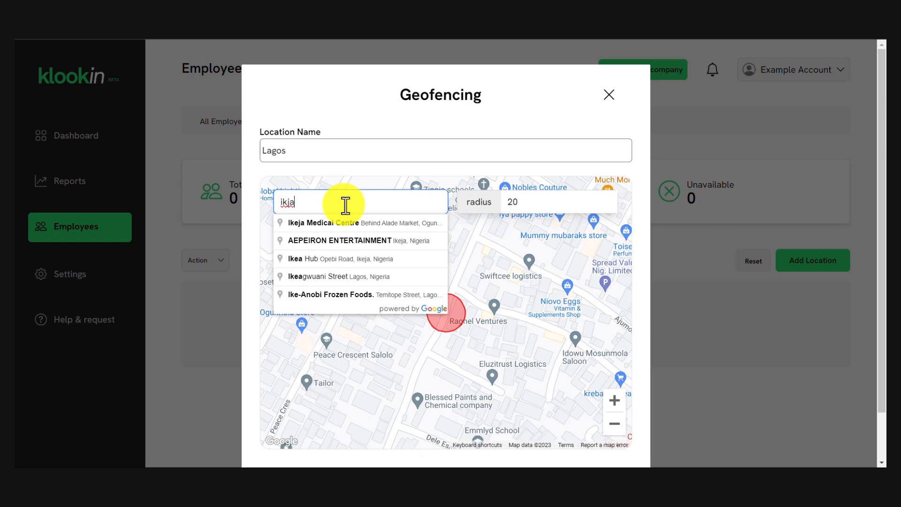
{"action": "key", "text": "BackSpace"}
{"action": "key", "text": "BackSpace"}
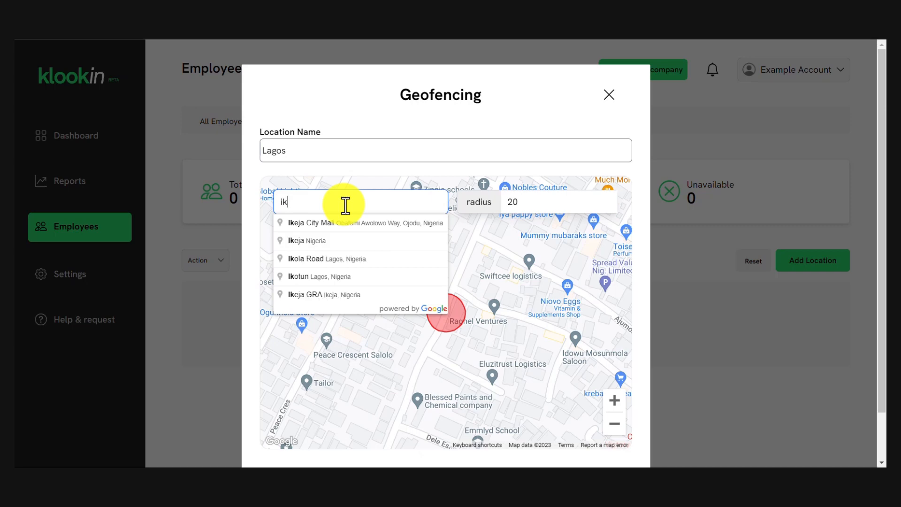
Pick the Ikeja City Mall suggestion and move the geofence circle over the mall.
{"action": "left_click", "coordinate": [343, 222]}
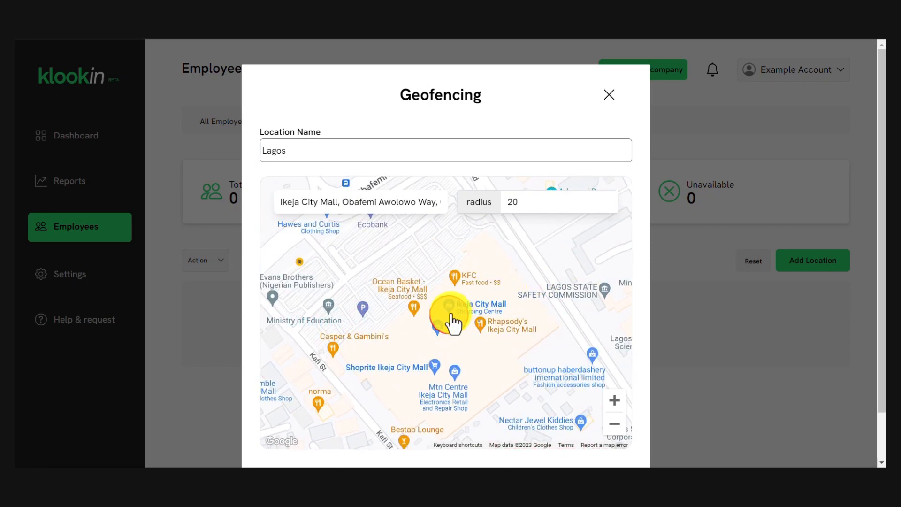
{"action": "mouse_move", "coordinate": [449, 318]}
{"action": "left_mouse_down"}
{"action": "mouse_move", "coordinate": [477, 285]}
{"action": "mouse_move", "coordinate": [506, 337]}
{"action": "mouse_move", "coordinate": [346, 252]}
{"action": "mouse_move", "coordinate": [547, 249]}
{"action": "mouse_move", "coordinate": [444, 335]}
{"action": "left_mouse_up"}
{"action": "scroll", "coordinate": [444, 335], "scroll_direction": "down", "scroll_amount": 1}
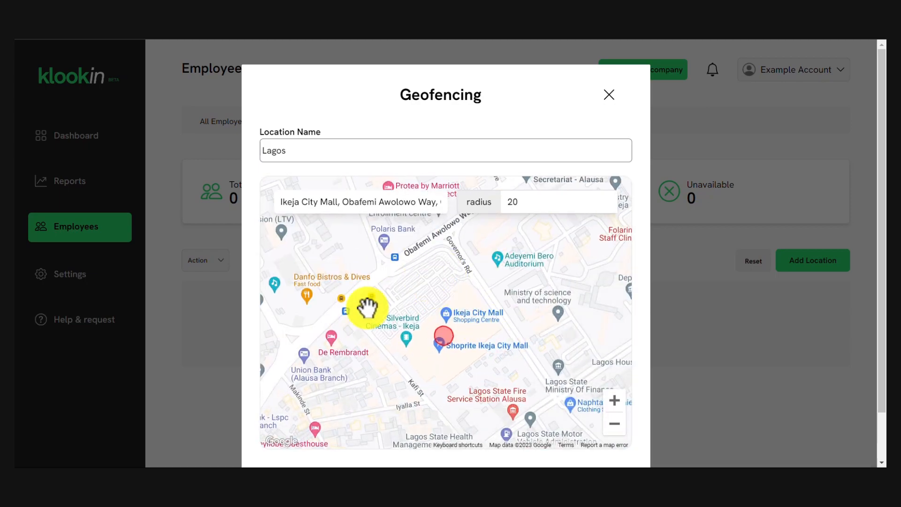
{"action": "scroll", "coordinate": [447, 349], "scroll_direction": "up", "scroll_amount": 1}
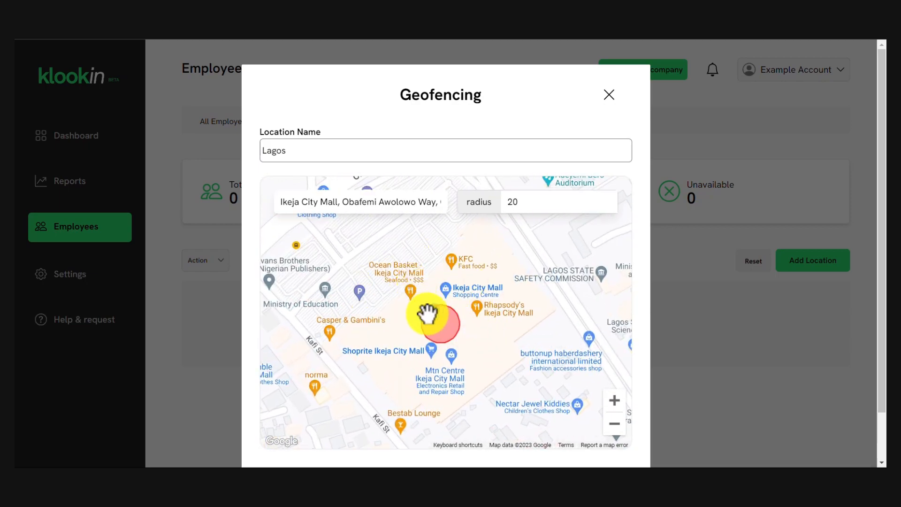
{"action": "scroll", "coordinate": [439, 321], "scroll_direction": "down", "scroll_amount": 1}
{"action": "left_click_drag", "start_coordinate": [437, 314], "coordinate": [431, 273]}
Enlarge the geofence radius to 118, centre it on the mall, and create it.
{"action": "left_click", "coordinate": [605, 198]}
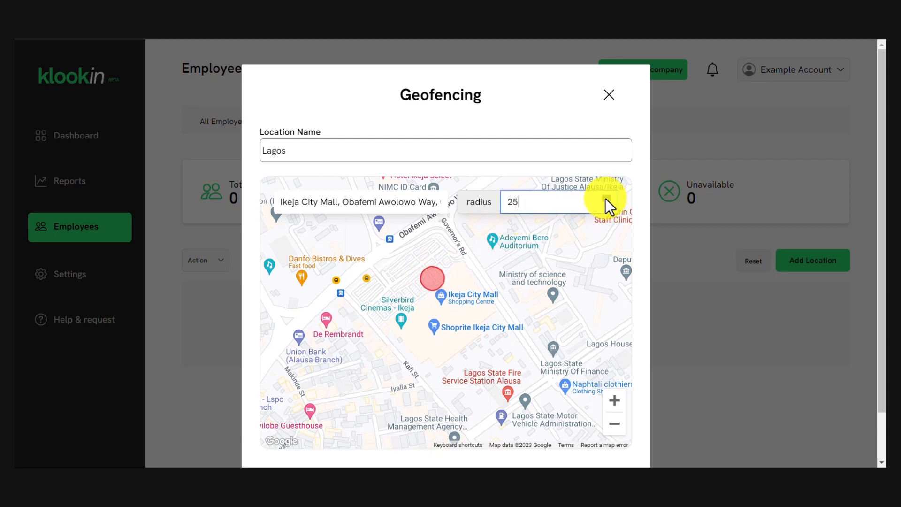
{"action": "left_click_drag", "start_coordinate": [606, 199], "coordinate": [606, 198]}
{"action": "left_click_drag", "start_coordinate": [445, 301], "coordinate": [459, 326]}
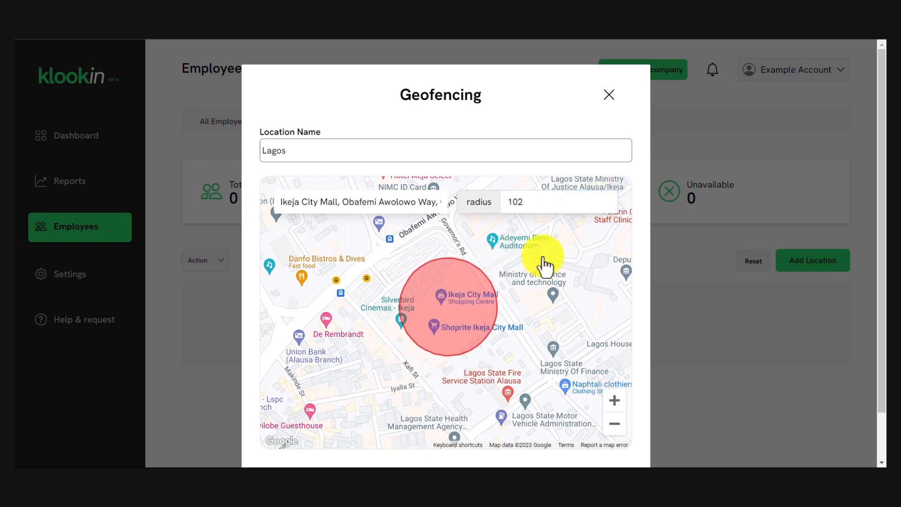
{"action": "left_click_drag", "start_coordinate": [606, 199], "coordinate": [606, 198]}
{"action": "mouse_move", "coordinate": [472, 332]}
{"action": "left_mouse_down"}
{"action": "mouse_move", "coordinate": [458, 328]}
{"action": "mouse_move", "coordinate": [463, 338]}
{"action": "left_mouse_up"}
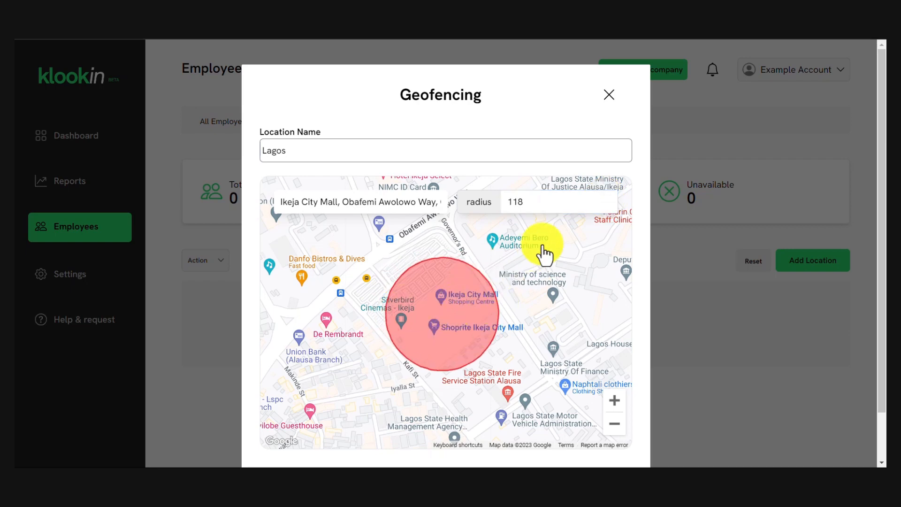
{"action": "scroll", "coordinate": [528, 273], "scroll_direction": "down", "scroll_amount": 1}
{"action": "scroll", "coordinate": [547, 277], "scroll_direction": "up", "scroll_amount": 2}
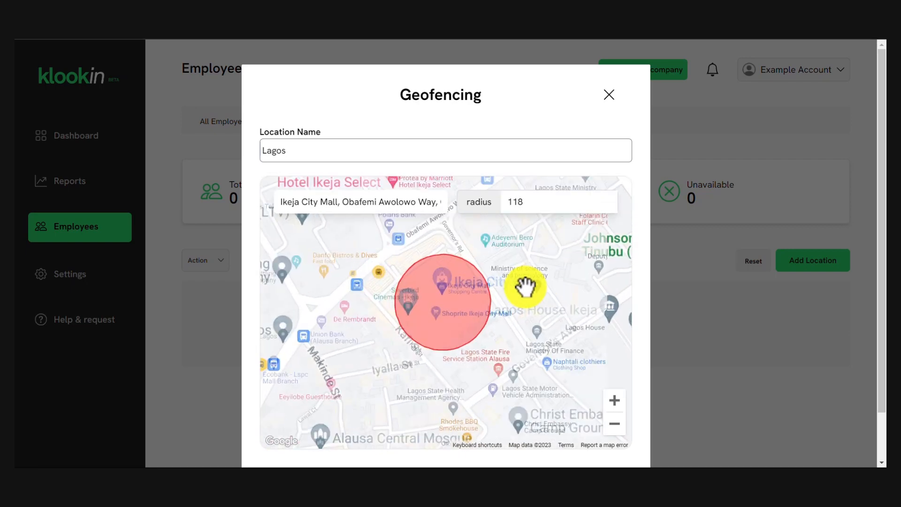
{"action": "scroll", "coordinate": [637, 307], "scroll_direction": "down", "scroll_amount": 1}
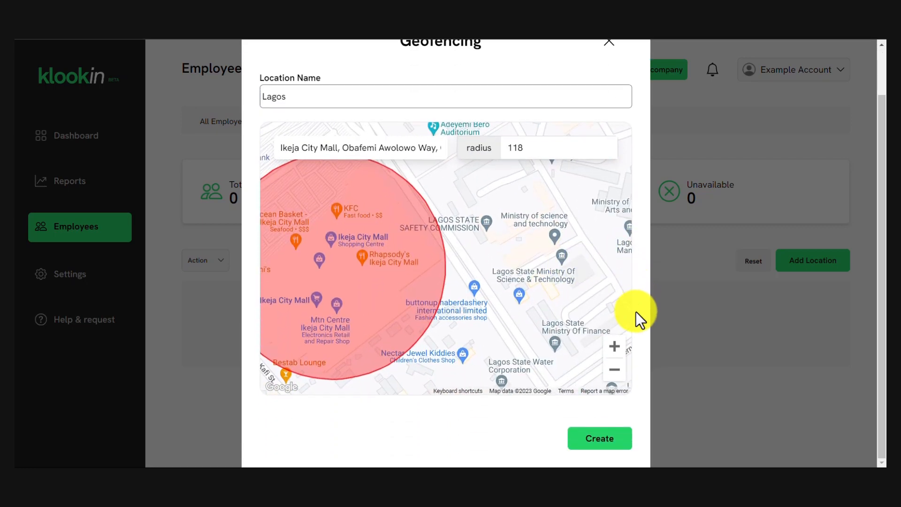
{"action": "left_click", "coordinate": [594, 434]}
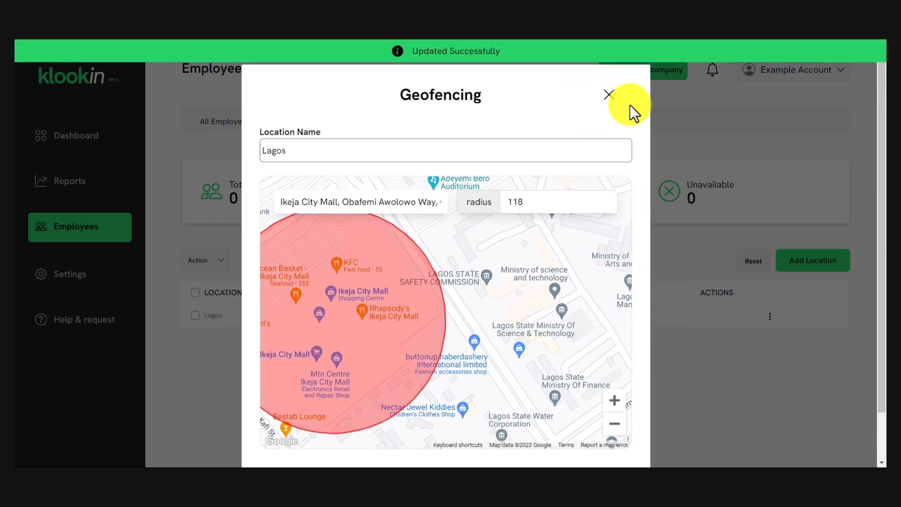
Close the Geofencing dialog, check the Lagos row's actions, then open Departments via the Dashboard.
{"action": "left_click", "coordinate": [610, 98]}
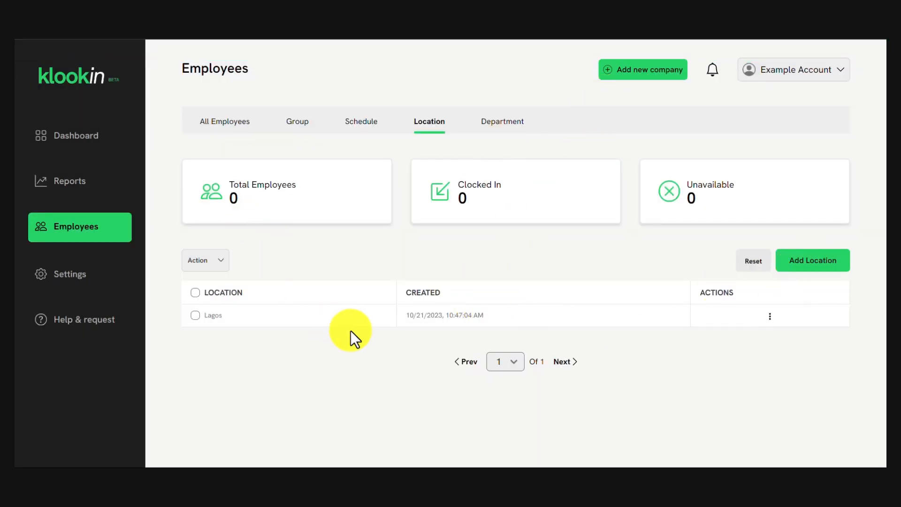
{"action": "left_click", "coordinate": [769, 316]}
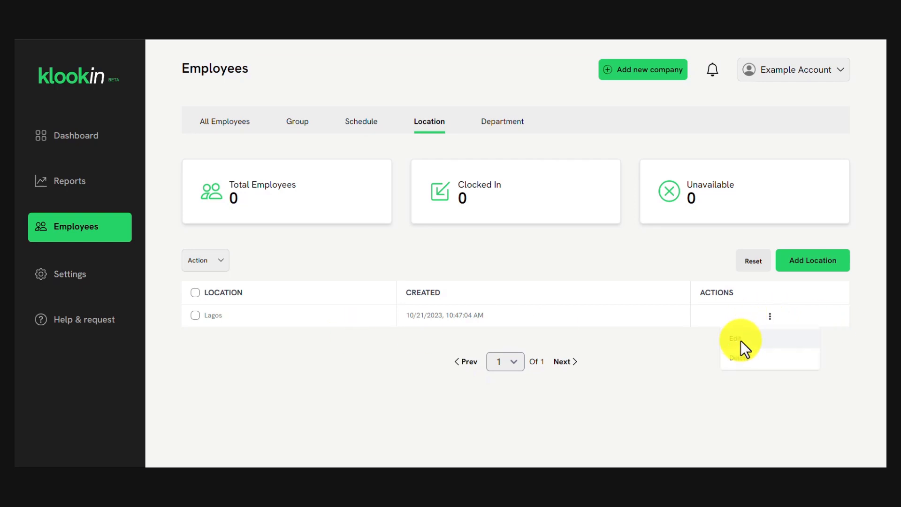
{"action": "left_click", "coordinate": [740, 267]}
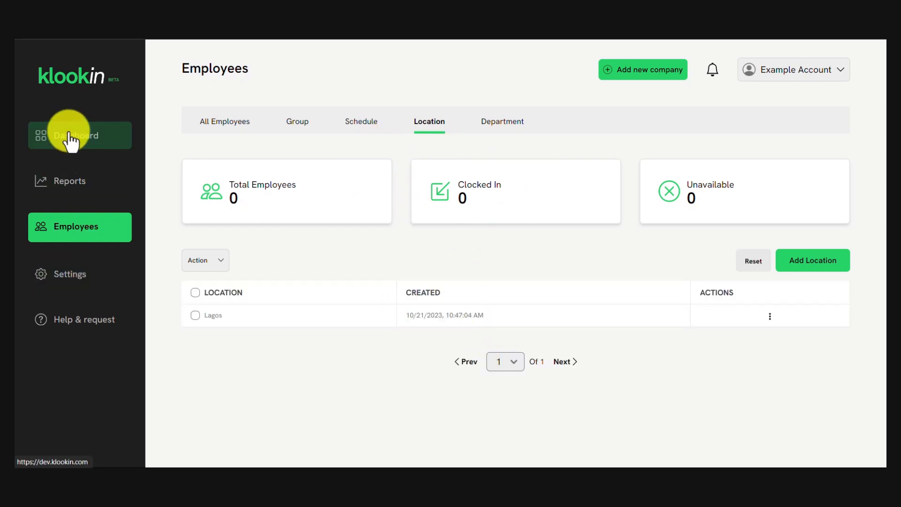
{"action": "left_click", "coordinate": [94, 146]}
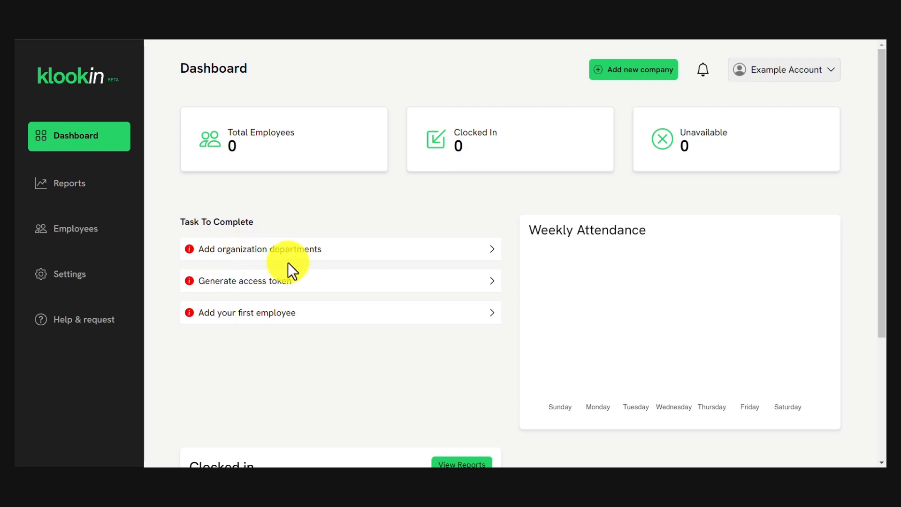
{"action": "left_click", "coordinate": [221, 254]}
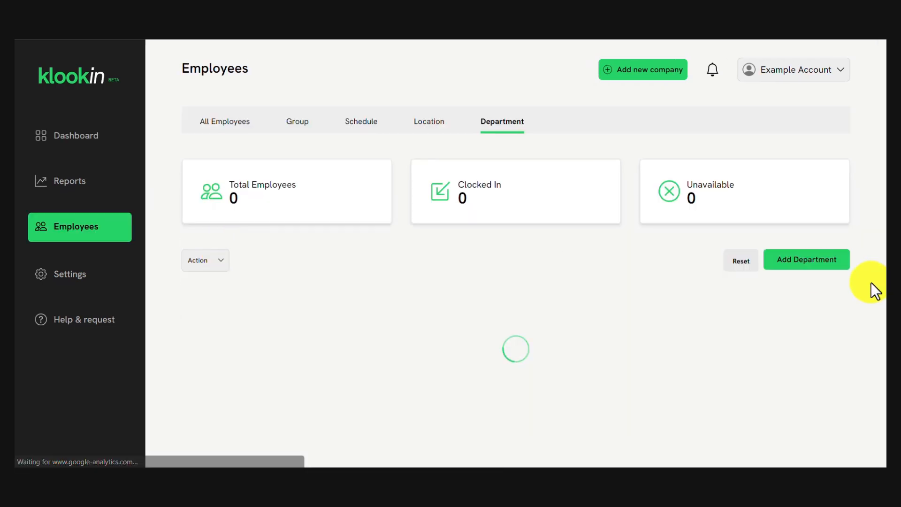
Add a department named IT.
{"action": "left_click", "coordinate": [813, 266]}
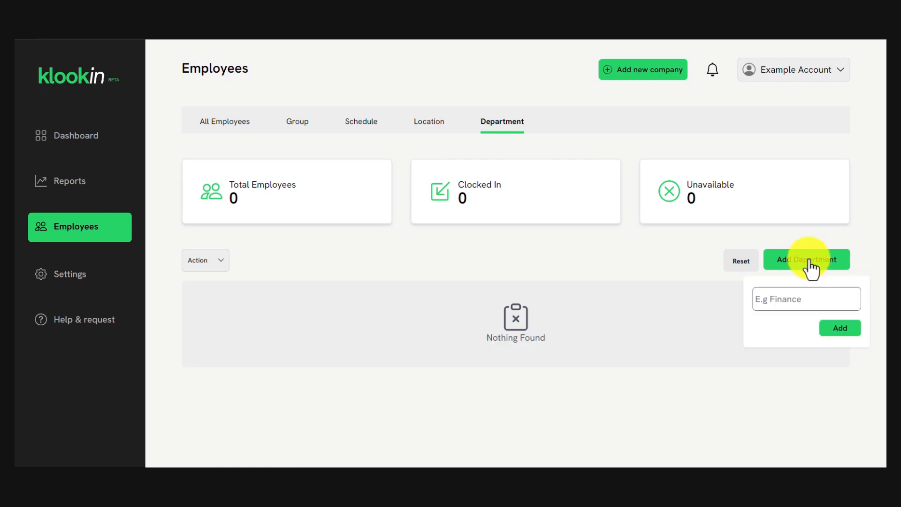
{"action": "left_click", "coordinate": [788, 297]}
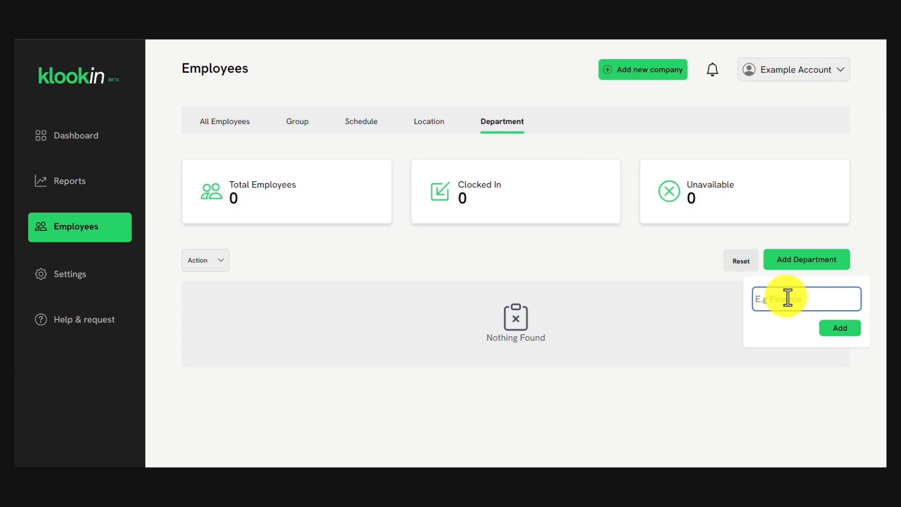
{"action": "type", "text": "IT"}
{"action": "left_click", "coordinate": [842, 328]}
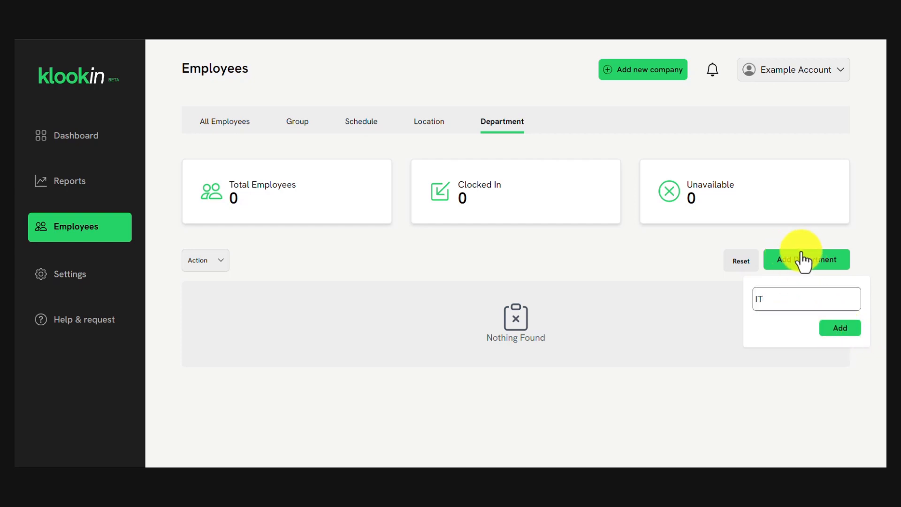
{"action": "left_click", "coordinate": [837, 327]}
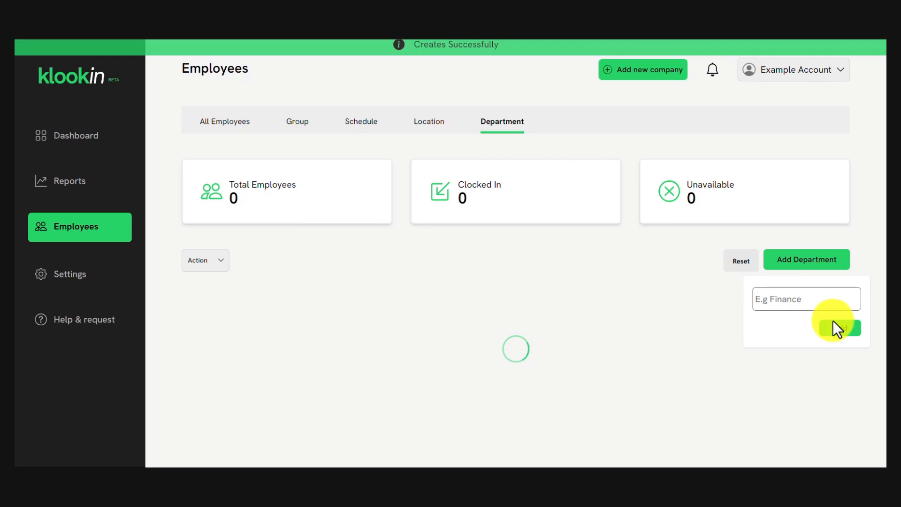
Add the Accounting department and return to the Dashboard.
{"action": "left_click", "coordinate": [791, 270]}
{"action": "left_click", "coordinate": [783, 303]}
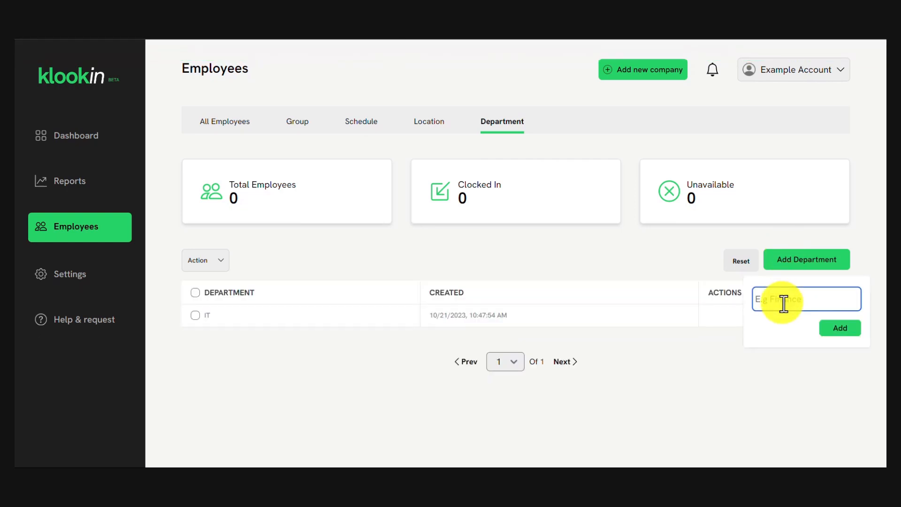
{"action": "type", "text": "Accounting"}
{"action": "left_click", "coordinate": [856, 332]}
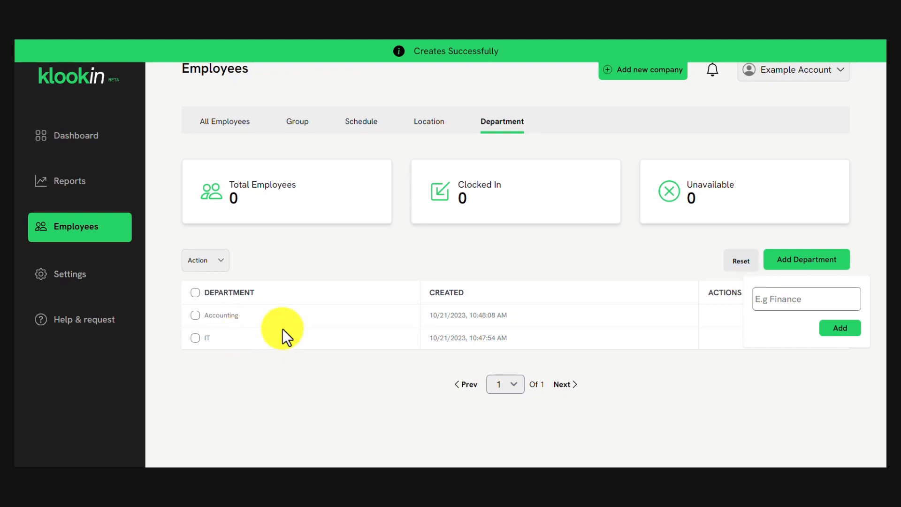
{"action": "left_click", "coordinate": [90, 142]}
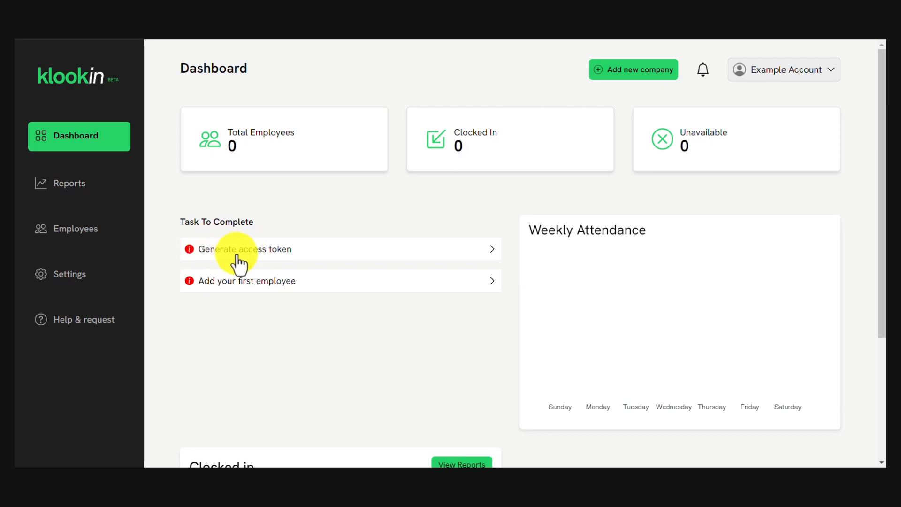
Open the add-first-employee task, begin typing a name, then close the CSV import window.
{"action": "left_click", "coordinate": [272, 295]}
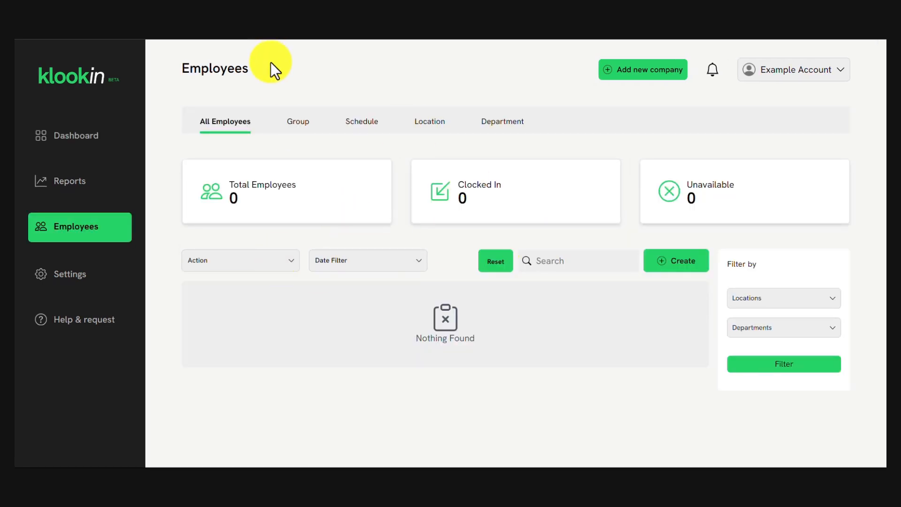
{"action": "left_click", "coordinate": [683, 263]}
{"action": "left_click", "coordinate": [380, 168]}
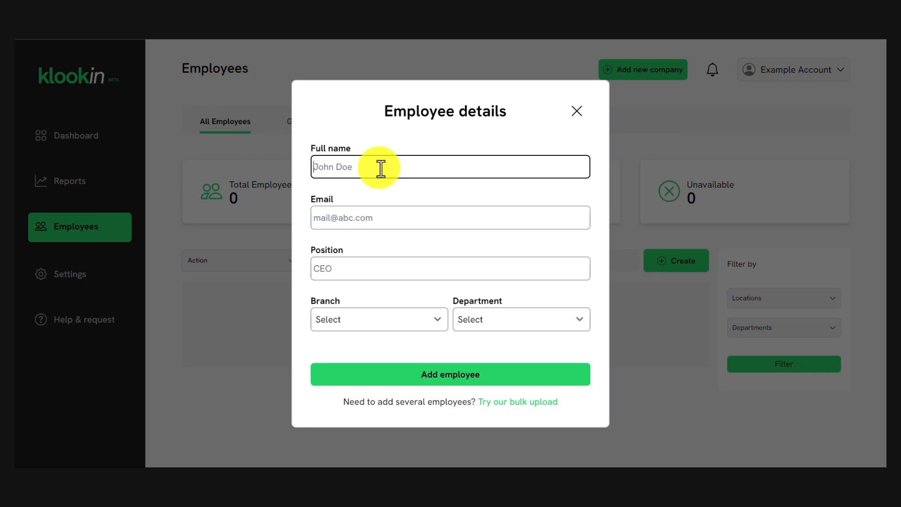
{"action": "type", "text": "John"}
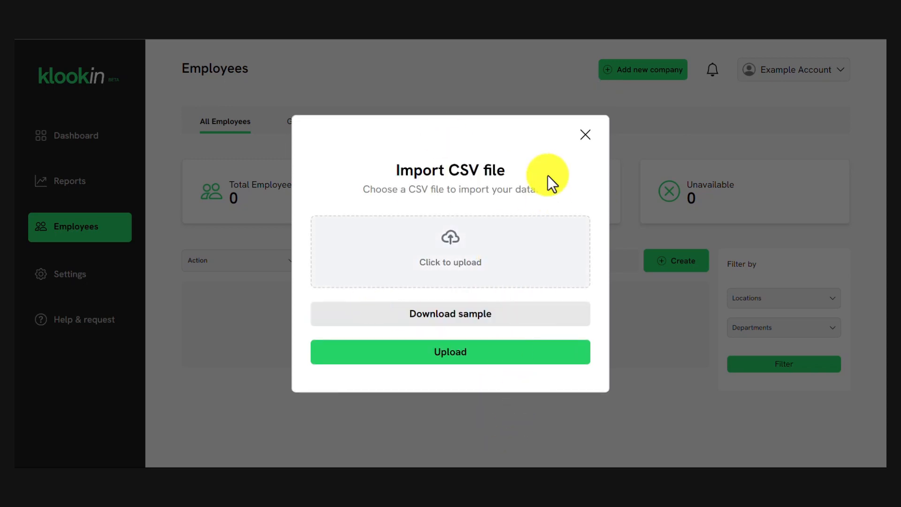
{"action": "left_click", "coordinate": [584, 136]}
Open the employee form and enter the employee's full name.
{"action": "left_click", "coordinate": [664, 270]}
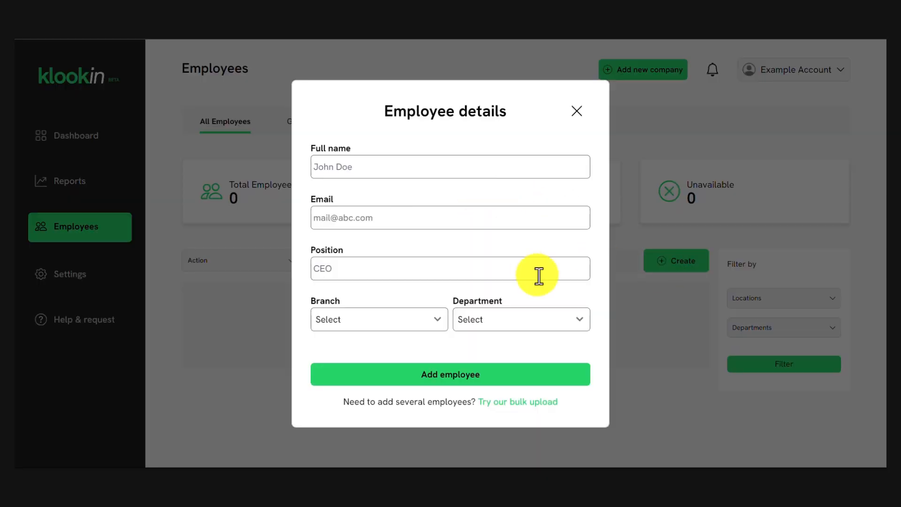
{"action": "left_click", "coordinate": [369, 162]}
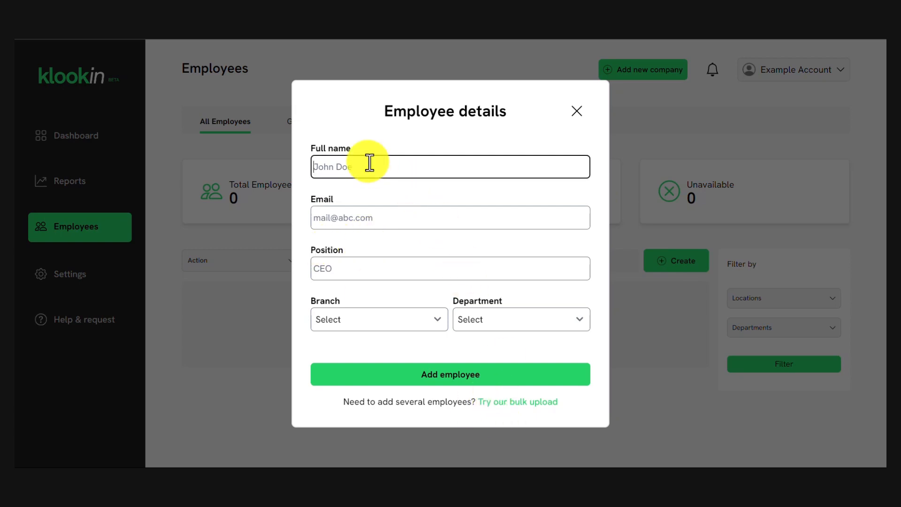
{"action": "type", "text": "H"}
{"action": "key", "text": "BackSpace"}
{"action": "type", "text": "Jone"}
{"action": "key", "text": "BackSpace"}
{"action": "key", "text": "BackSpace"}
{"action": "key", "text": "BackSpace"}
{"action": "type", "text": "hn Doe"}
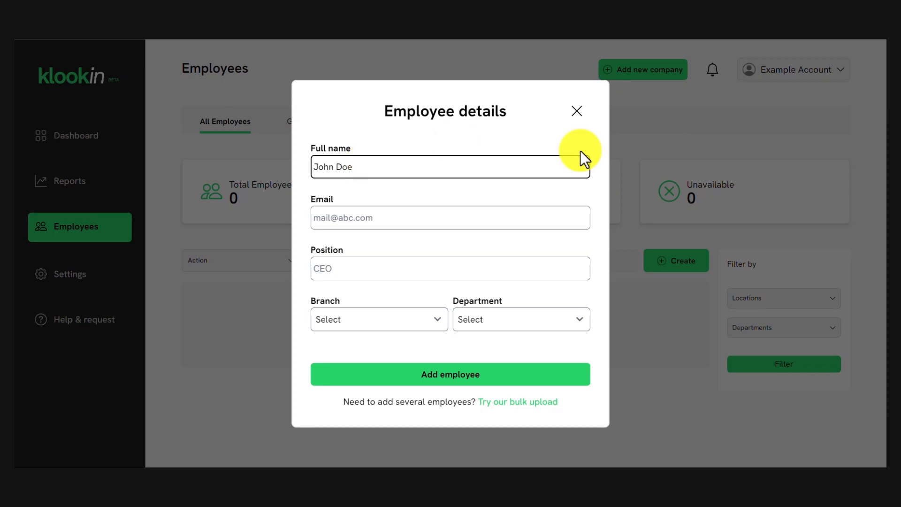
Fill in the employee's Gmail address, built from the copied full name.
{"action": "left_click", "coordinate": [460, 216]}
{"action": "left_click_drag", "start_coordinate": [362, 163], "coordinate": [243, 148]}
{"action": "key", "text": "ctrl+c"}
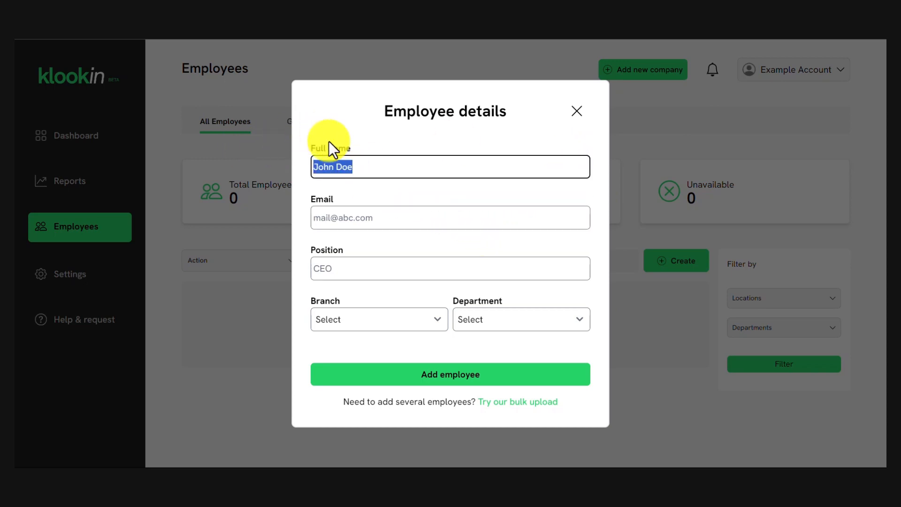
{"action": "left_click", "coordinate": [329, 219]}
{"action": "key", "text": "ctrl+v"}
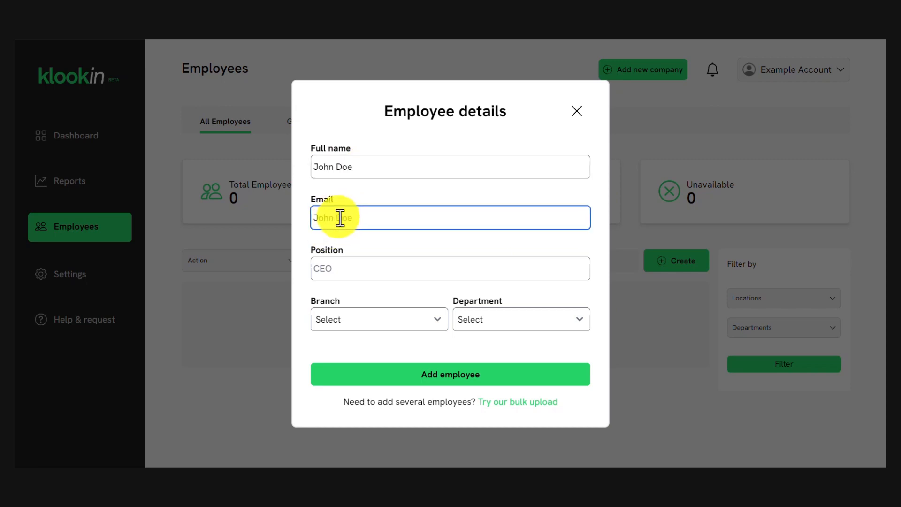
{"action": "left_click", "coordinate": [339, 217]}
{"action": "key", "text": "BackSpace"}
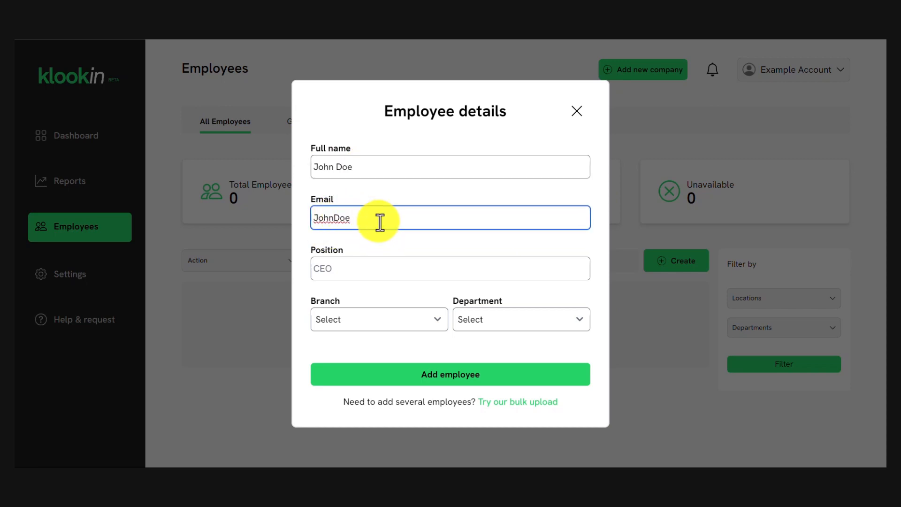
{"action": "type", "text": "@"}
{"action": "type", "text": "gmail.com"}
{"action": "key", "text": "BackSpace"}
{"action": "key", "text": "BackSpace"}
{"action": "key", "text": "BackSpace"}
{"action": "key", "text": "BackSpace"}
{"action": "type", "text": ".com"}
Set position Accountant, branch Lagos and department Accounting, then add the employee.
{"action": "left_click", "coordinate": [341, 269]}
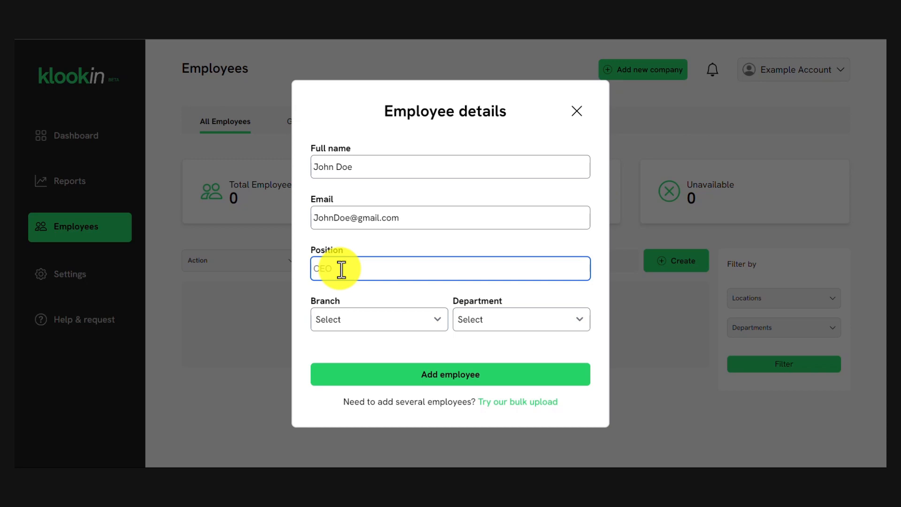
{"action": "type", "text": "Gra"}
{"action": "key", "text": "BackSpace"}
{"action": "key", "text": "BackSpace"}
{"action": "key", "text": "BackSpace"}
{"action": "type", "text": "Accountant"}
{"action": "left_click", "coordinate": [399, 289]}
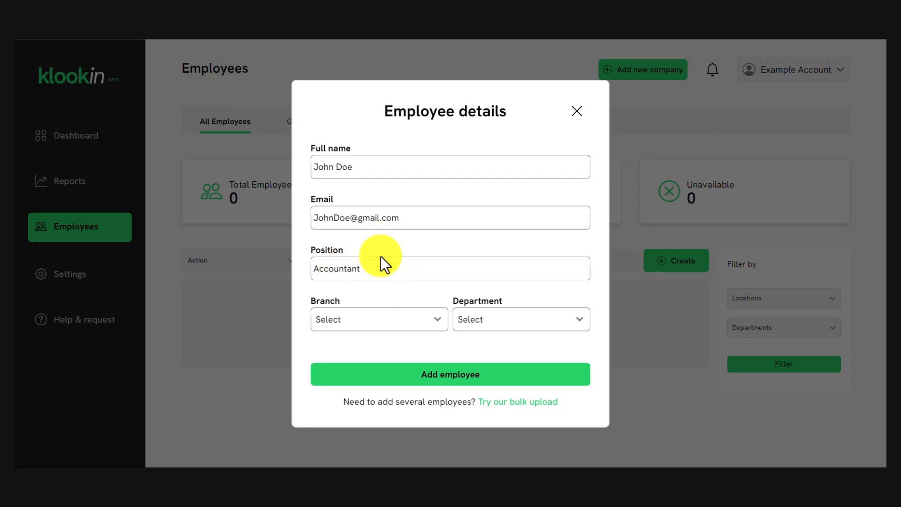
{"action": "left_click", "coordinate": [379, 325]}
{"action": "left_click", "coordinate": [388, 351]}
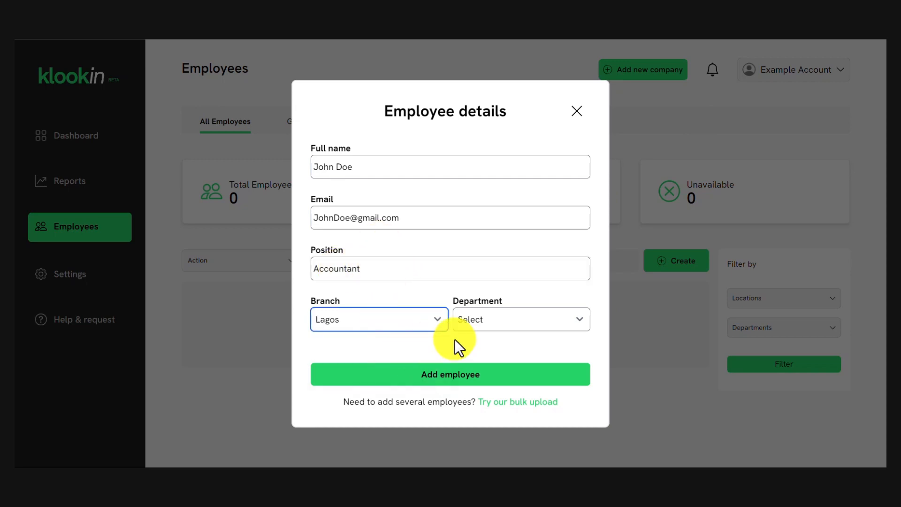
{"action": "left_click", "coordinate": [519, 327]}
{"action": "left_click", "coordinate": [518, 350]}
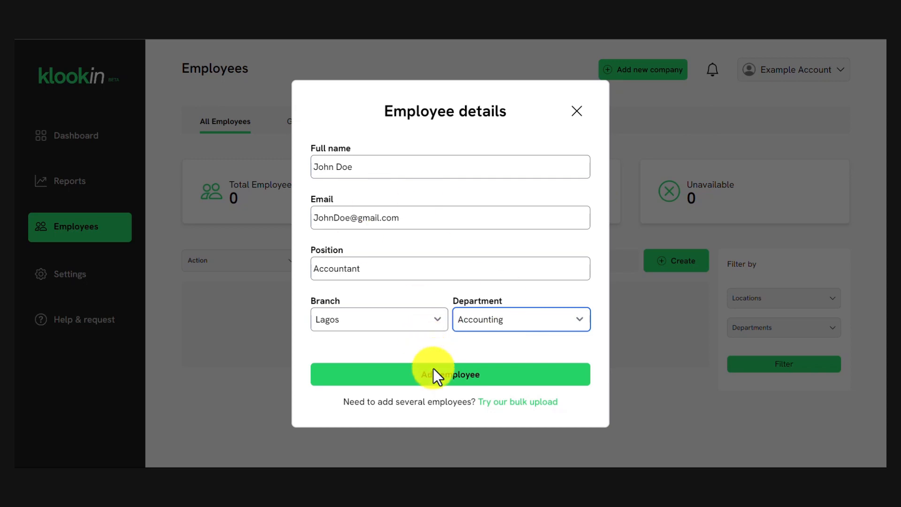
{"action": "left_click", "coordinate": [445, 380]}
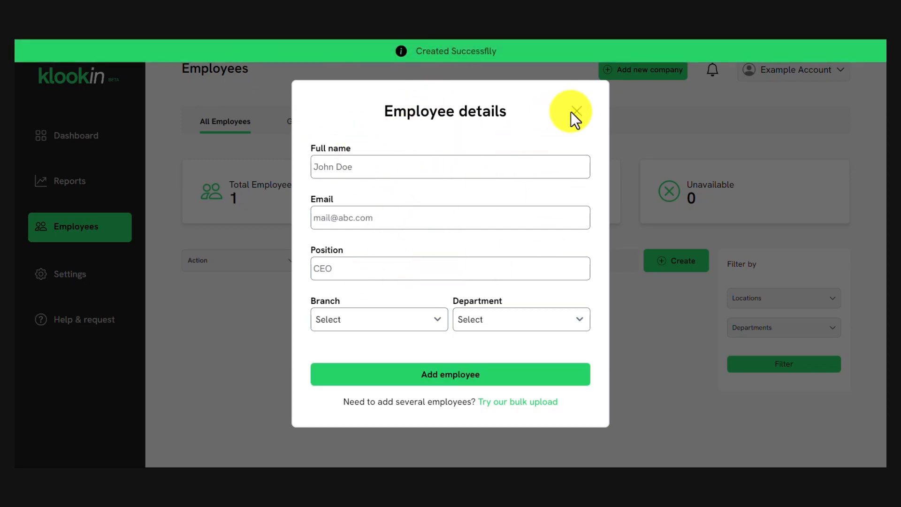
Open and dismiss the bulk CSV upload, then return to the Dashboard showing one employee.
{"action": "left_click", "coordinate": [524, 401]}
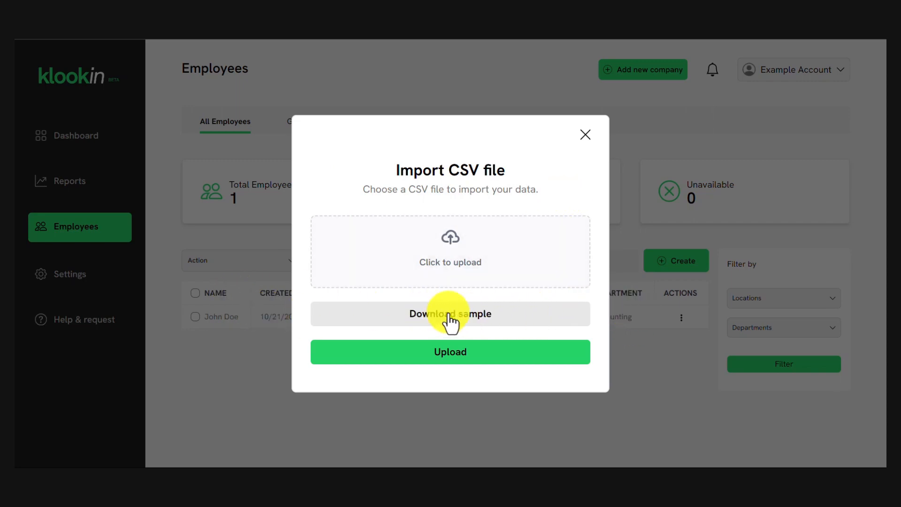
{"action": "left_click", "coordinate": [586, 135]}
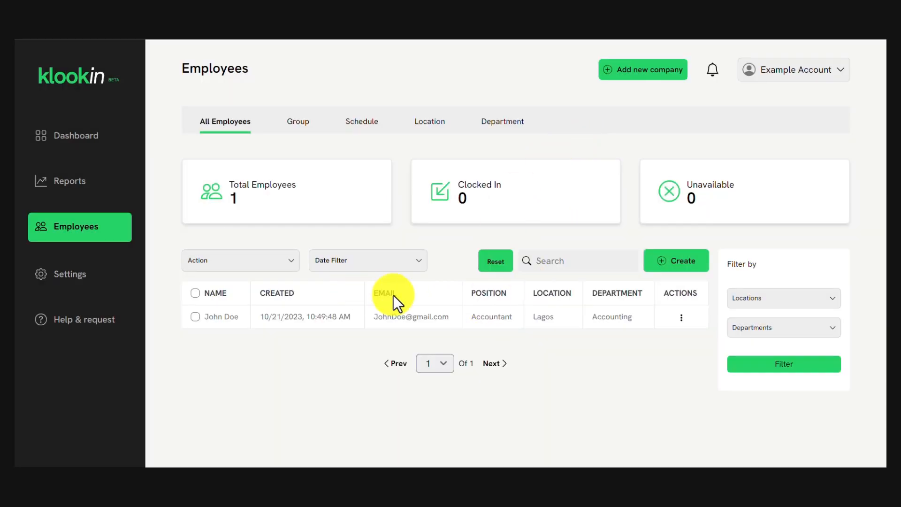
{"action": "left_click", "coordinate": [106, 141]}
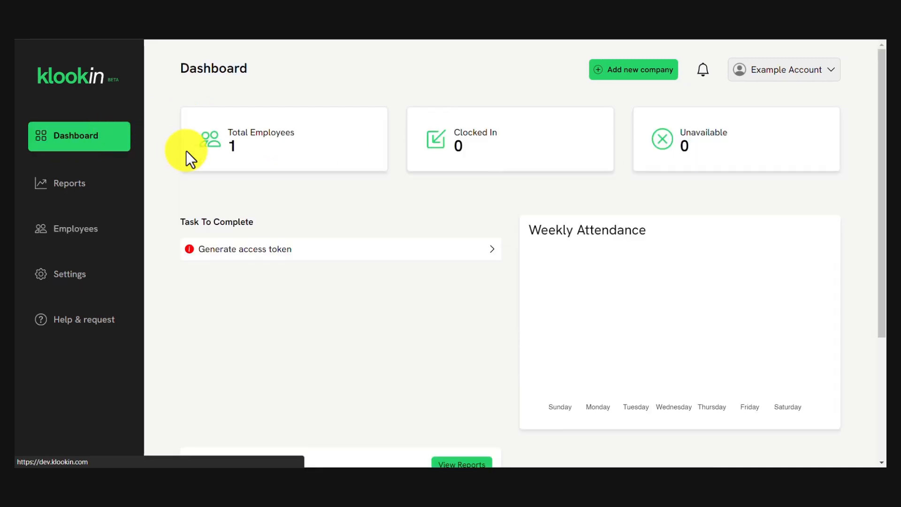
Generate a new login key under Clock in/out settings and copy the token.
{"action": "left_click", "coordinate": [352, 263]}
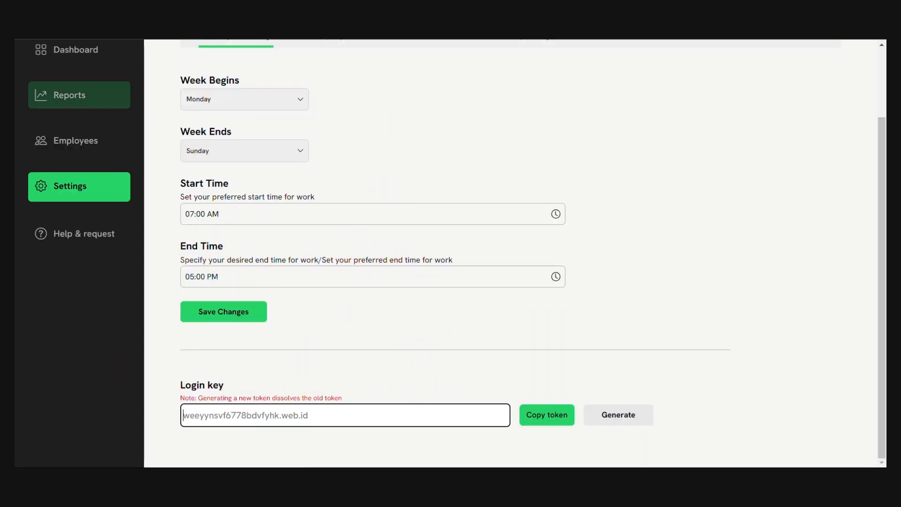
{"action": "left_click", "coordinate": [551, 420]}
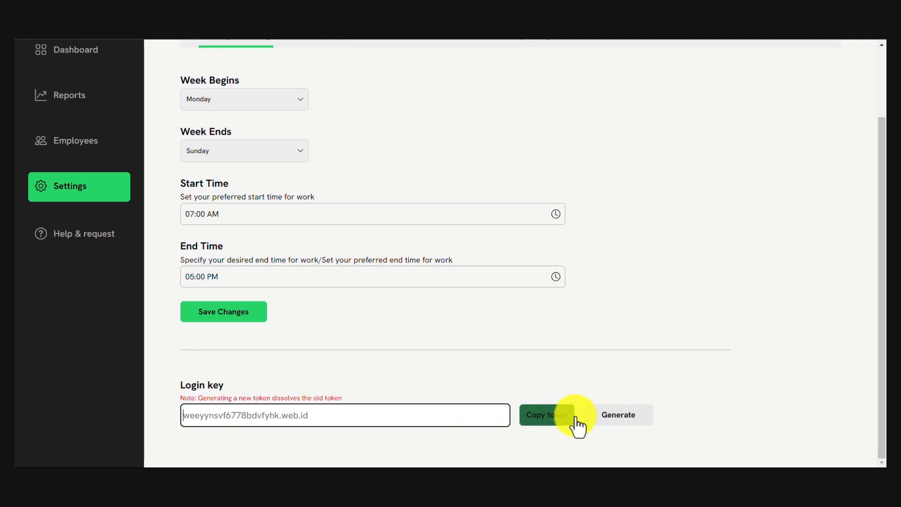
{"action": "left_click", "coordinate": [629, 425]}
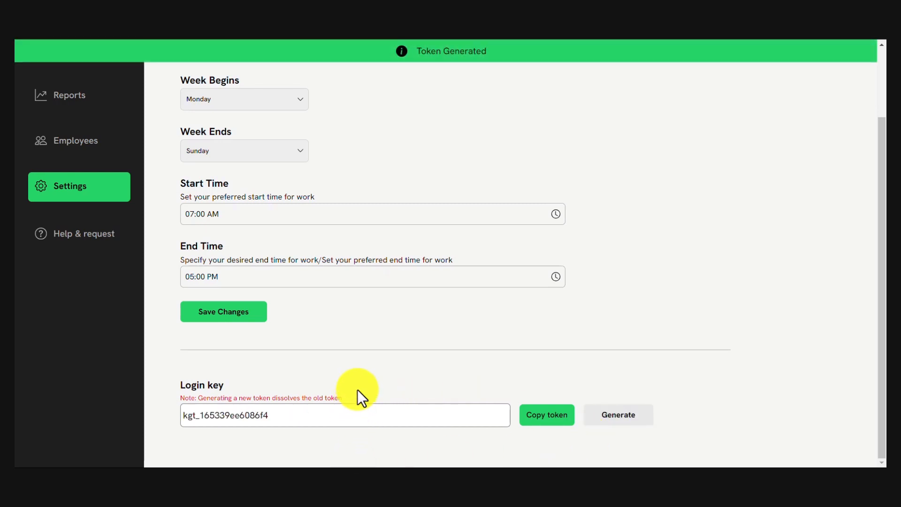
{"action": "left_click", "coordinate": [547, 421]}
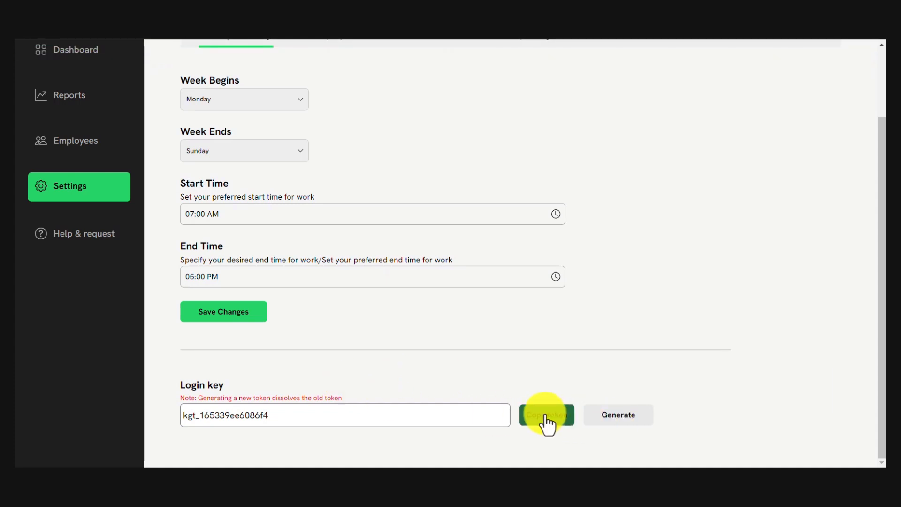
{"action": "scroll", "coordinate": [601, 258], "scroll_direction": "up", "scroll_amount": 2}
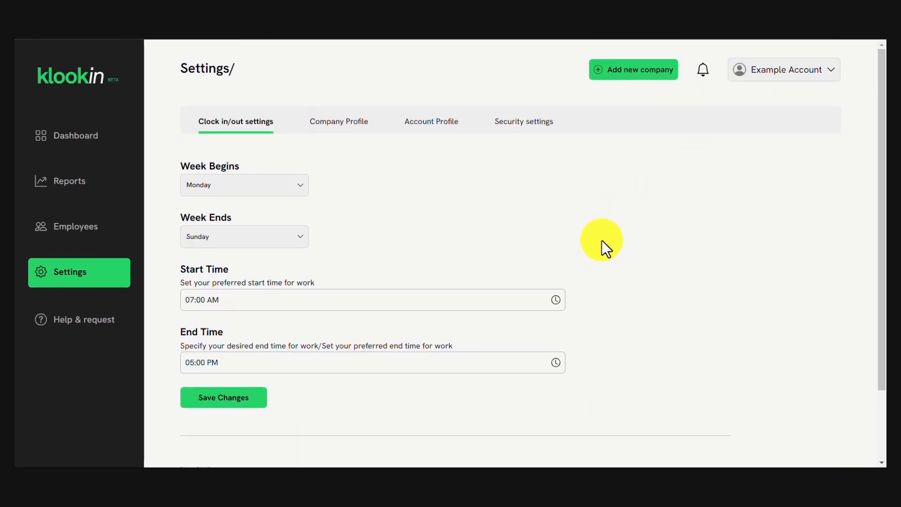
Open Reports and switch the view to Map View, then back to Table View.
{"action": "left_click", "coordinate": [81, 137]}
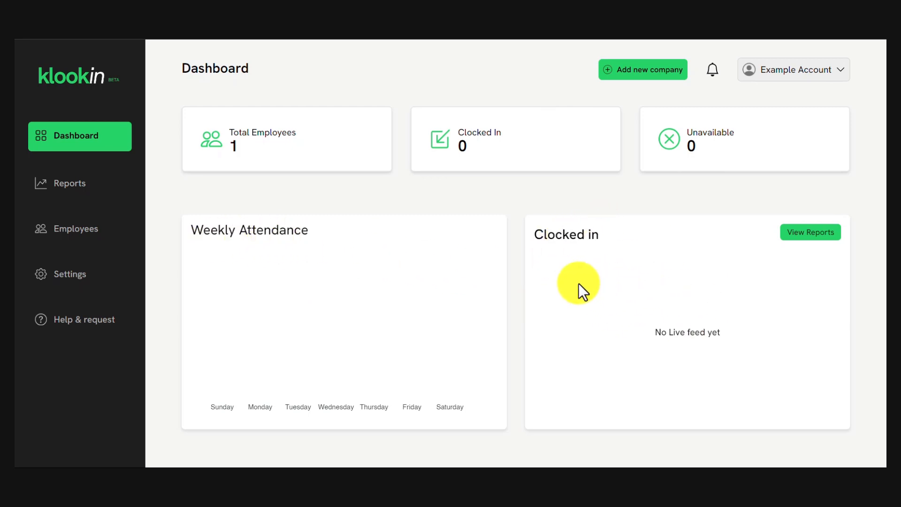
{"action": "left_click", "coordinate": [68, 184]}
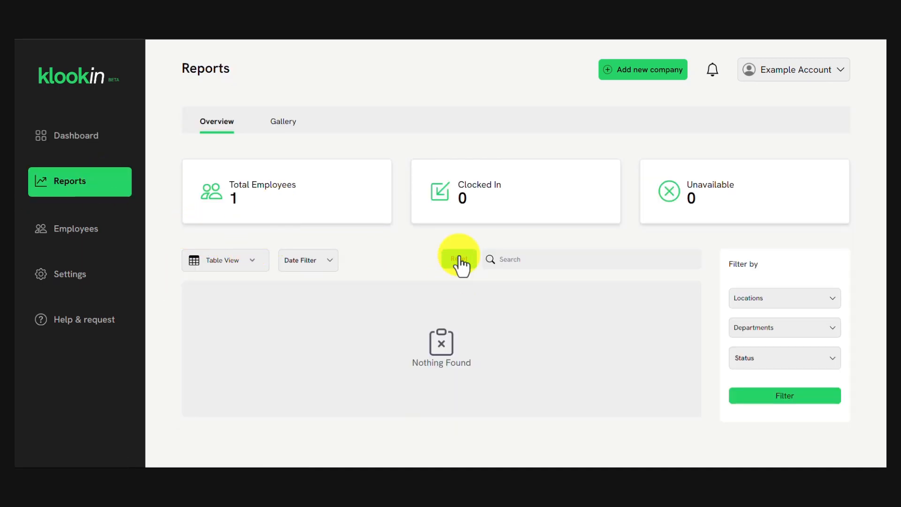
{"action": "left_click", "coordinate": [243, 260]}
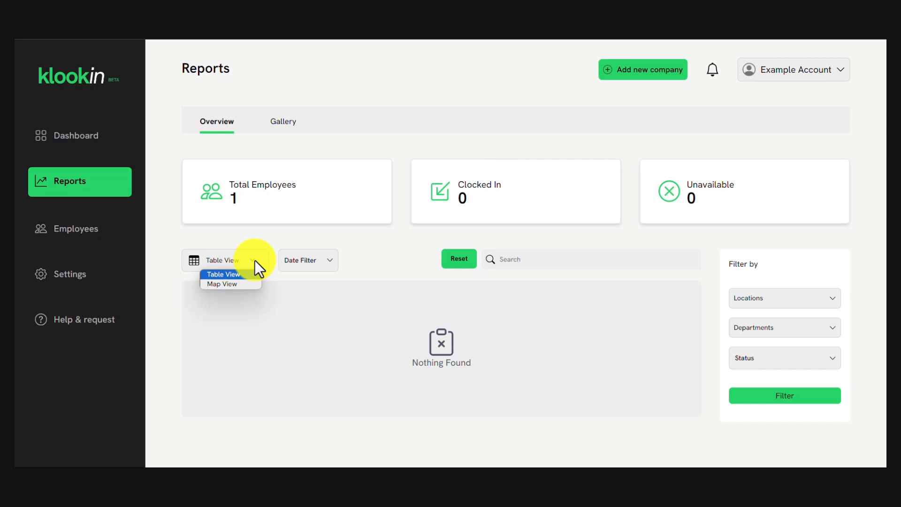
{"action": "left_click", "coordinate": [246, 283]}
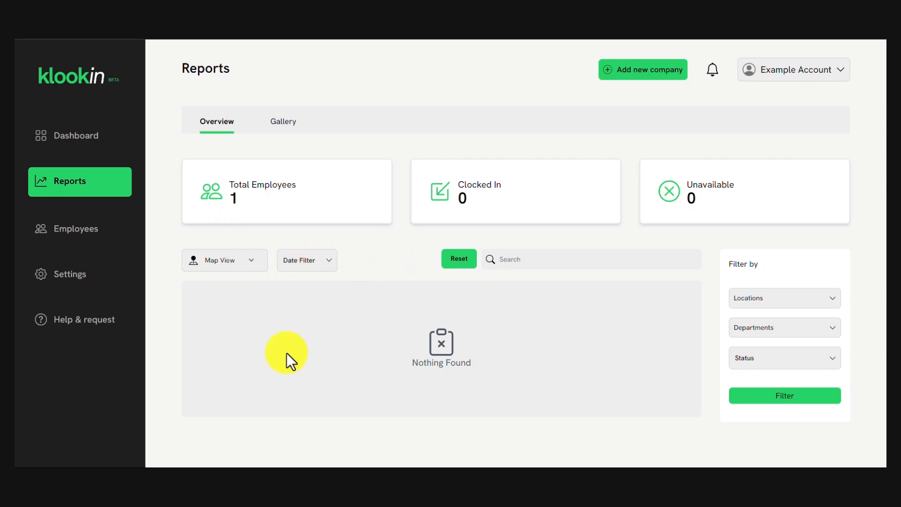
{"action": "left_click", "coordinate": [243, 263]}
{"action": "left_click", "coordinate": [247, 281]}
{"action": "left_click", "coordinate": [241, 261]}
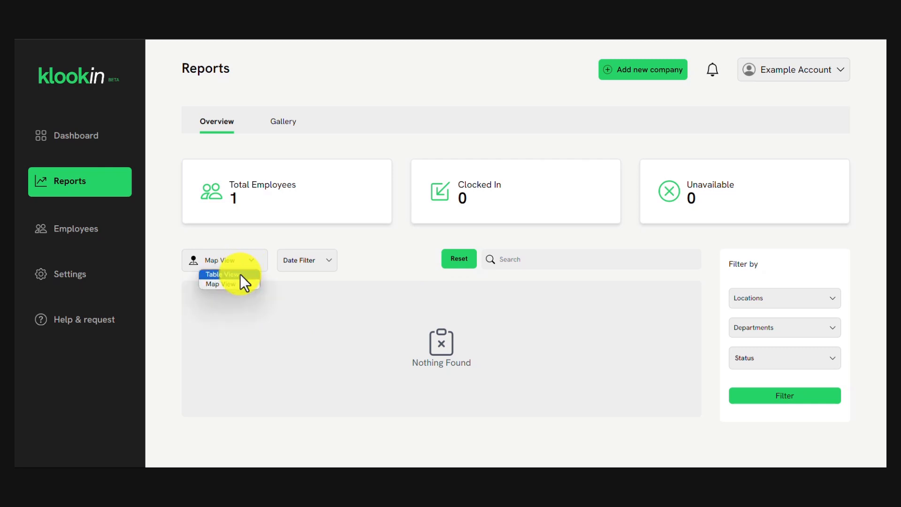
{"action": "left_click", "coordinate": [240, 273]}
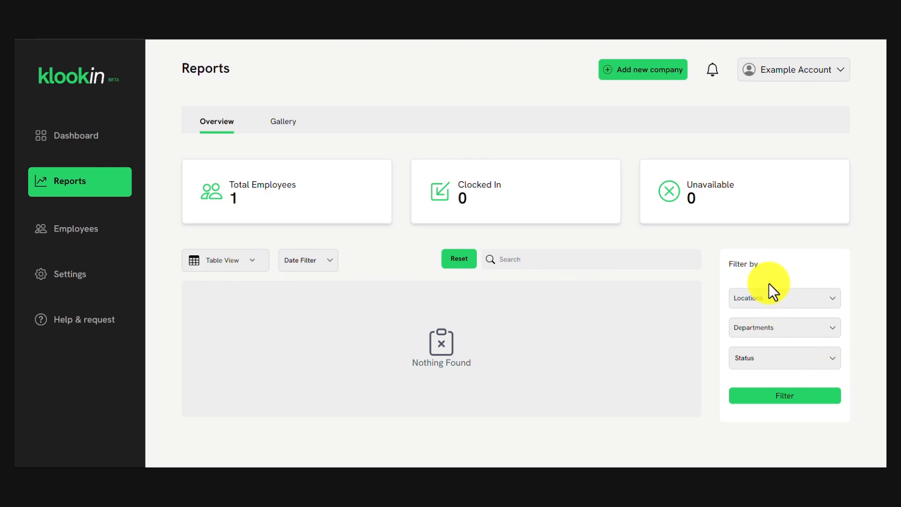
Reset the report filters, browse Gallery and Overview, then go to Employees.
{"action": "left_click", "coordinate": [457, 264]}
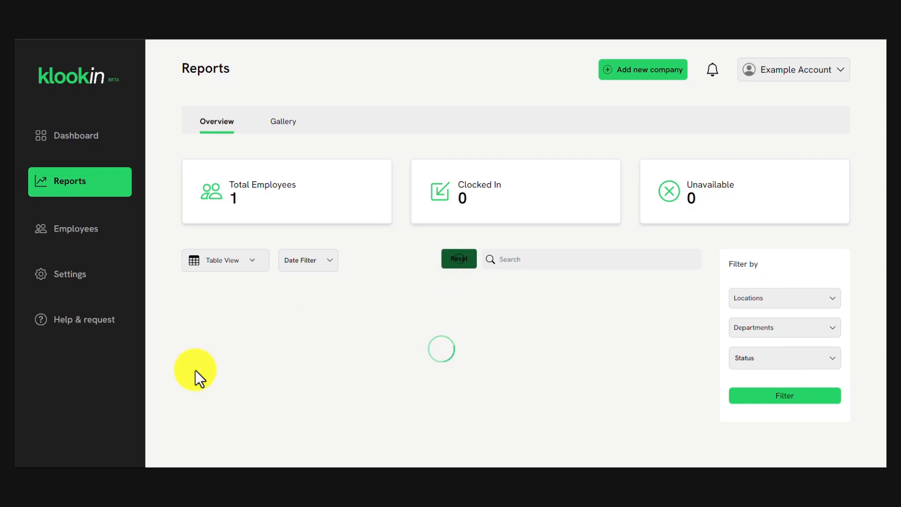
{"action": "left_click", "coordinate": [278, 123]}
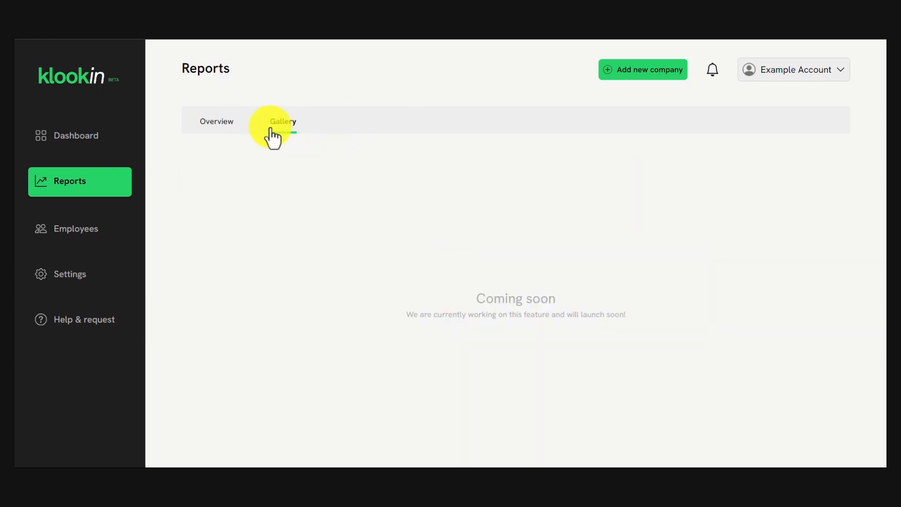
{"action": "left_click", "coordinate": [218, 121]}
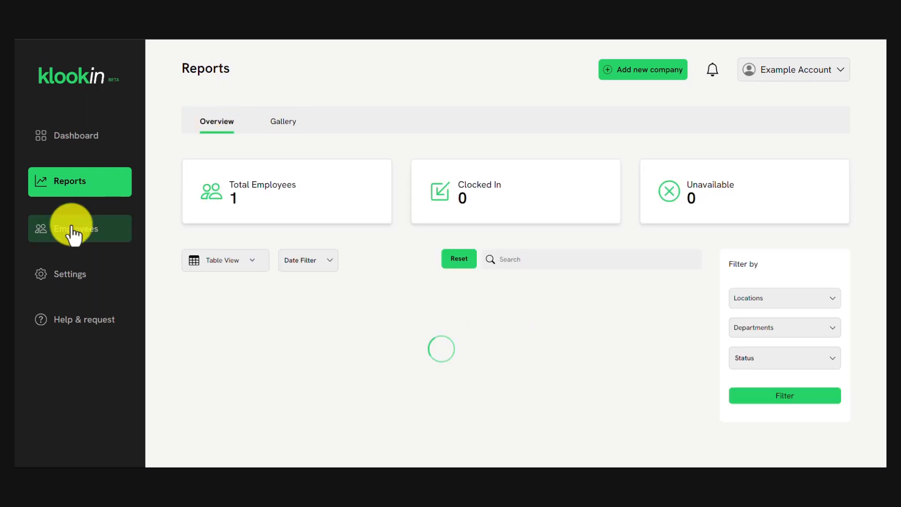
{"action": "left_click", "coordinate": [87, 228]}
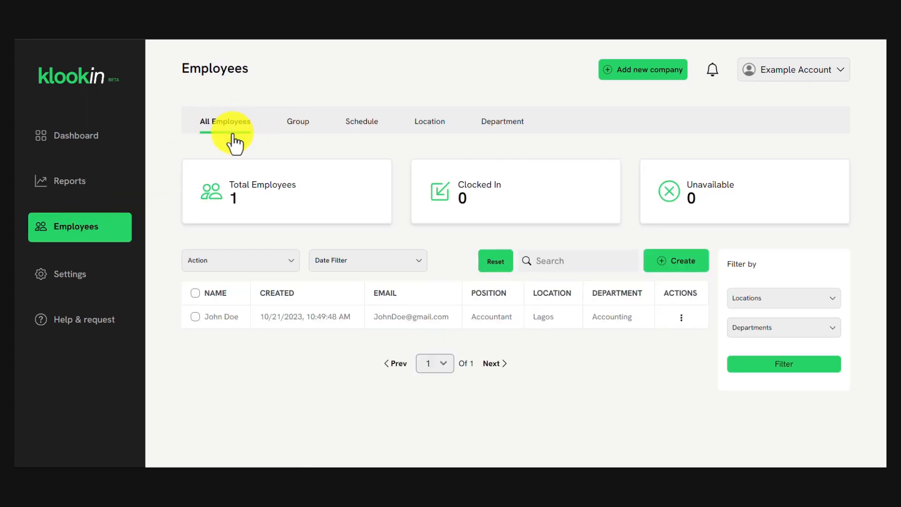
Review the Employees page's group, schedule, location and department lists, then open Settings.
{"action": "left_click", "coordinate": [304, 123]}
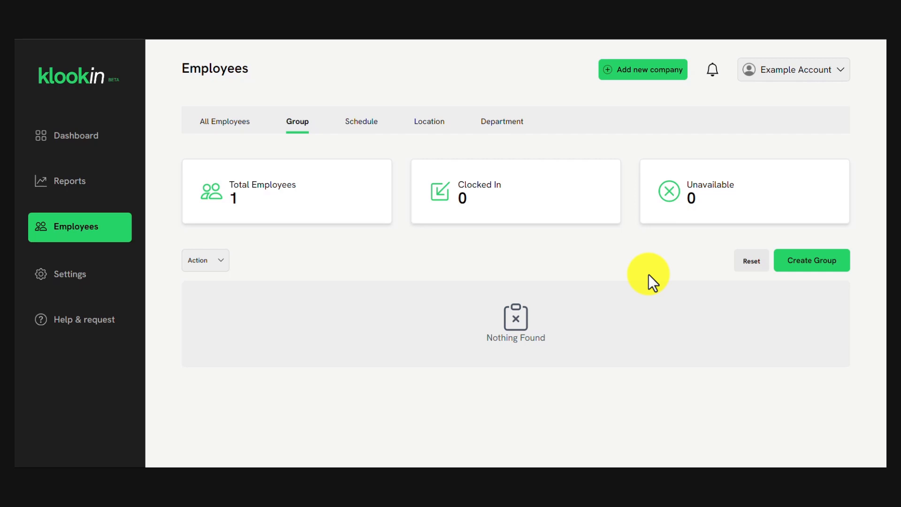
{"action": "left_click", "coordinate": [354, 127]}
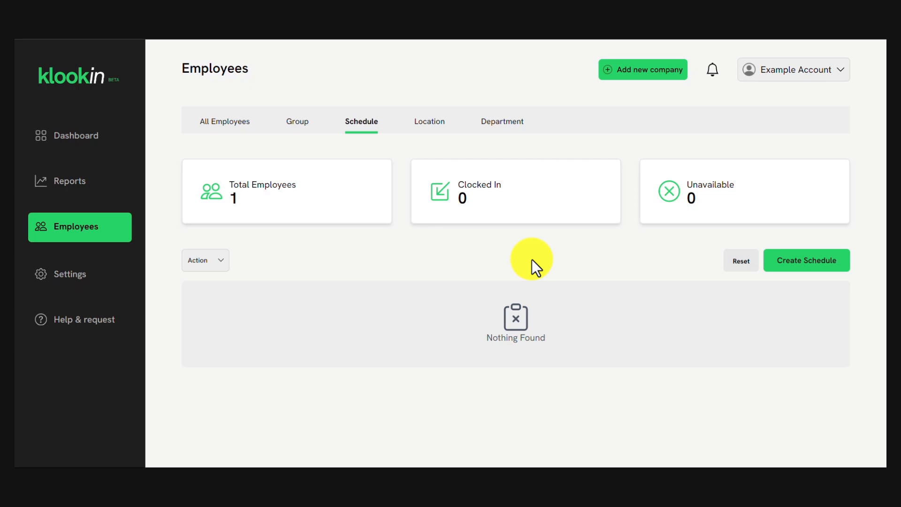
{"action": "left_click", "coordinate": [436, 133]}
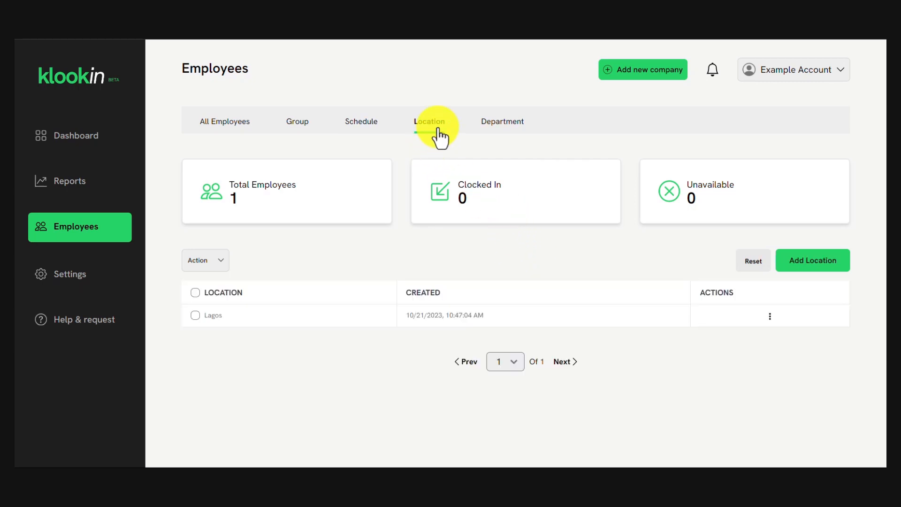
{"action": "left_click", "coordinate": [507, 133]}
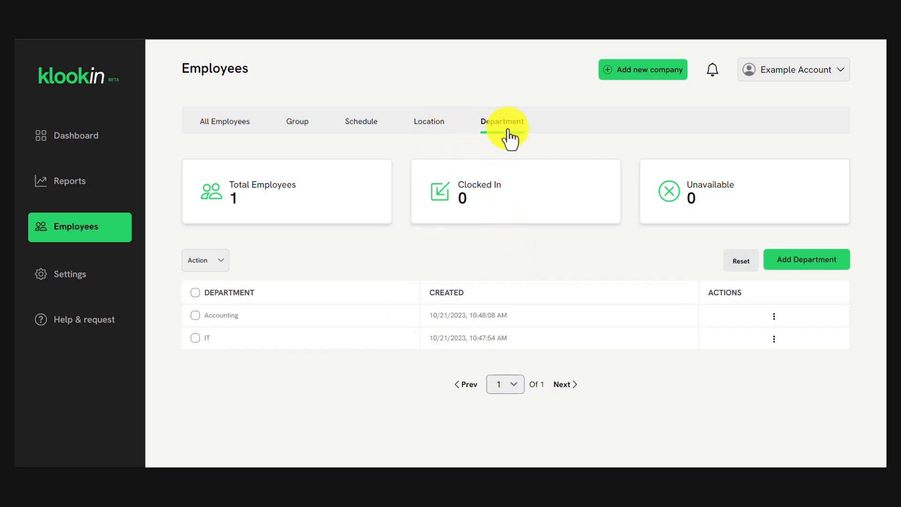
{"action": "left_click", "coordinate": [68, 277]}
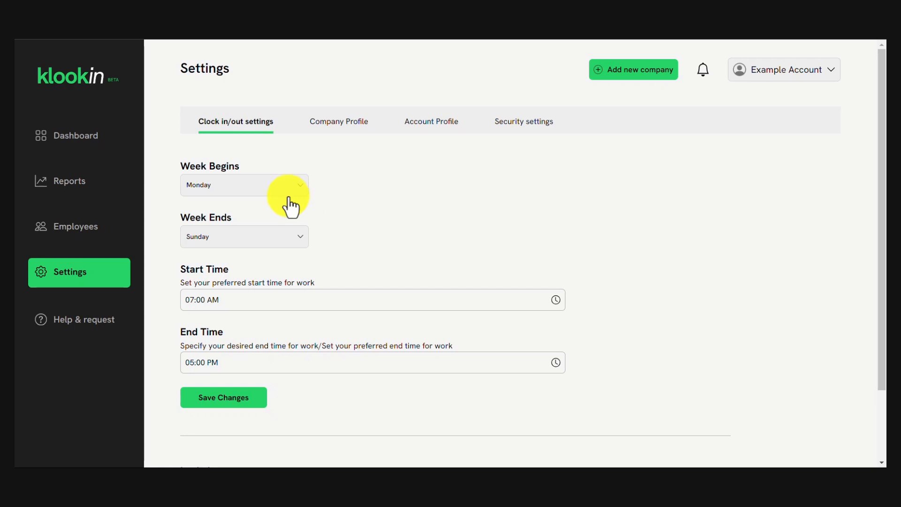
Look over the Company Profile settings.
{"action": "left_click", "coordinate": [349, 134]}
{"action": "scroll", "coordinate": [315, 246], "scroll_direction": "down", "scroll_amount": 1}
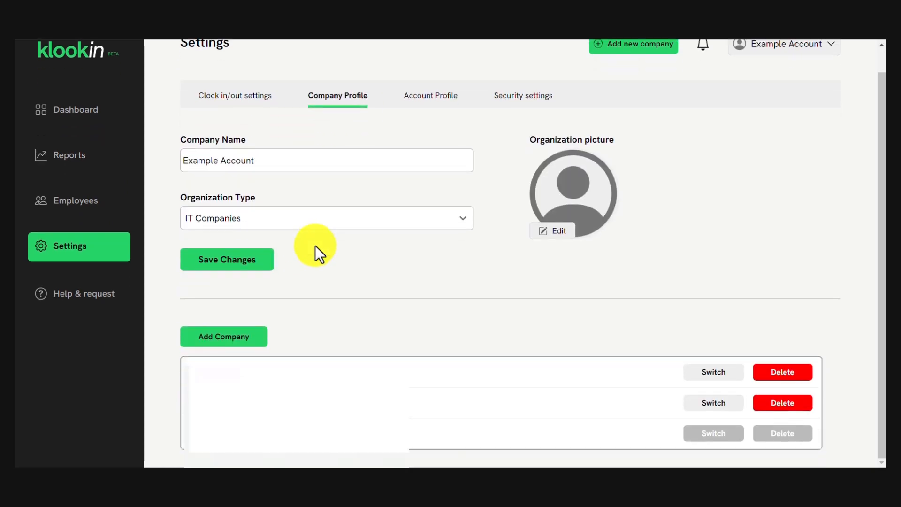
{"action": "scroll", "coordinate": [319, 240], "scroll_direction": "up", "scroll_amount": 1}
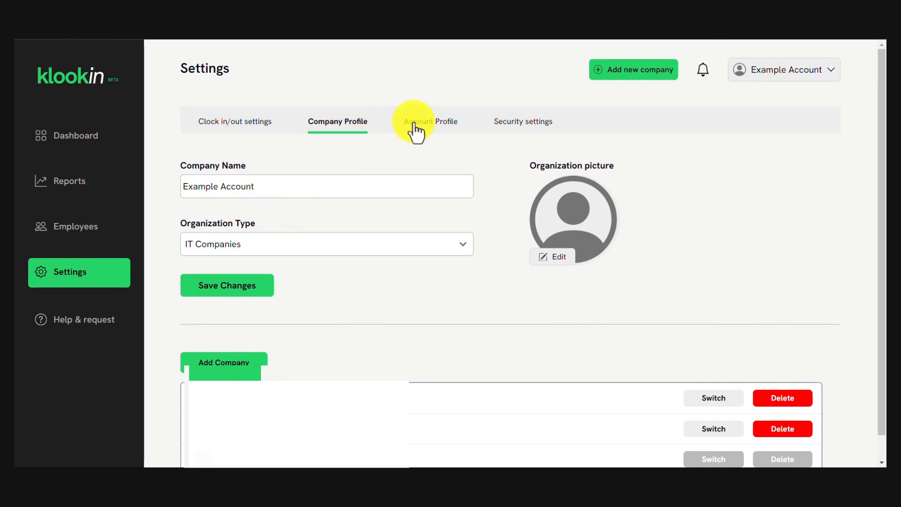
{"action": "scroll", "coordinate": [483, 364], "scroll_direction": "down", "scroll_amount": 1}
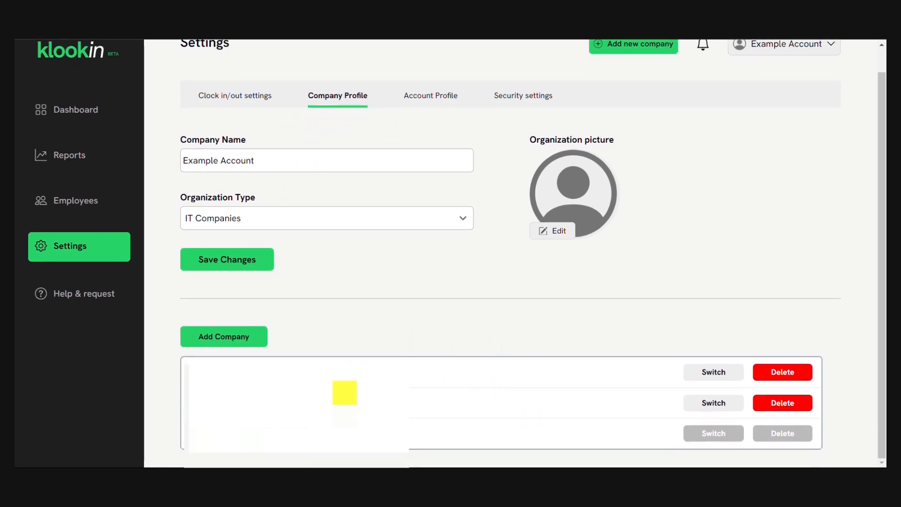
{"action": "scroll", "coordinate": [371, 364], "scroll_direction": "up", "scroll_amount": 1}
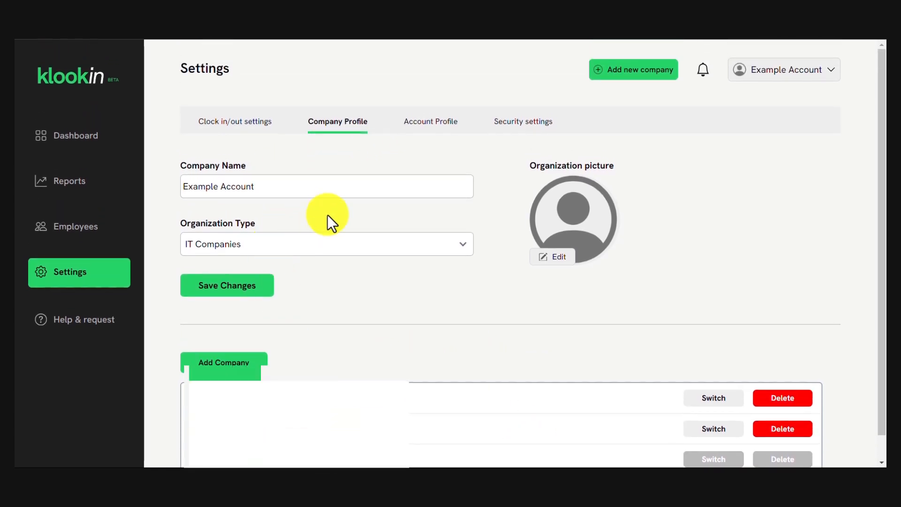
Check the Account Profile details and the Security password form, then return to the profile tabs.
{"action": "left_click", "coordinate": [420, 125]}
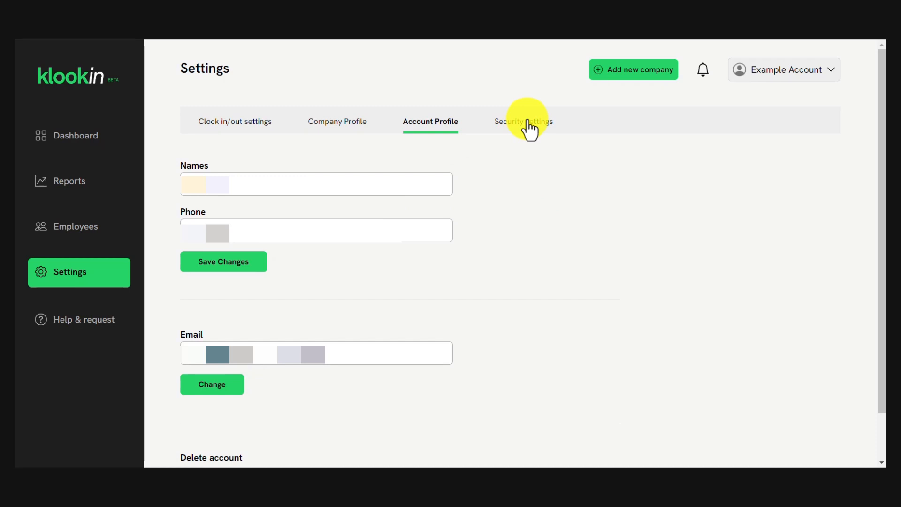
{"action": "scroll", "coordinate": [519, 247], "scroll_direction": "down", "scroll_amount": 1}
{"action": "scroll", "coordinate": [519, 248], "scroll_direction": "up", "scroll_amount": 1}
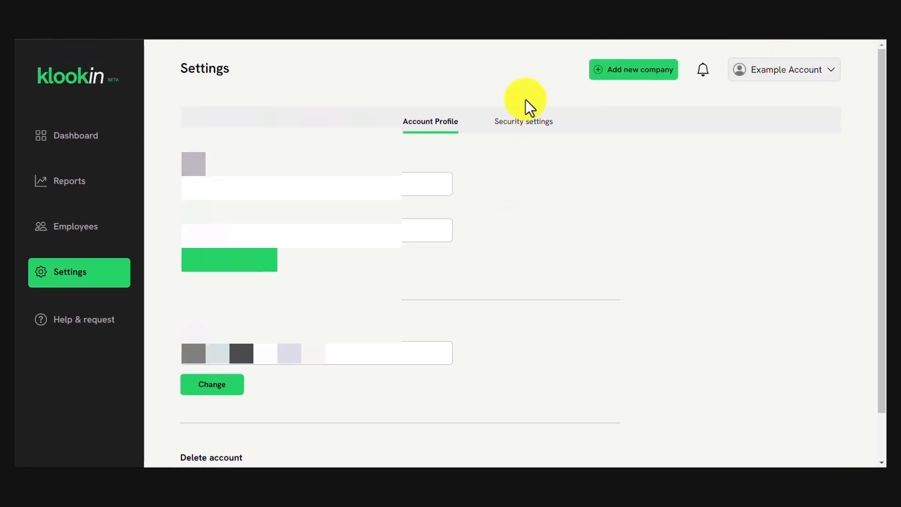
{"action": "left_click", "coordinate": [520, 139]}
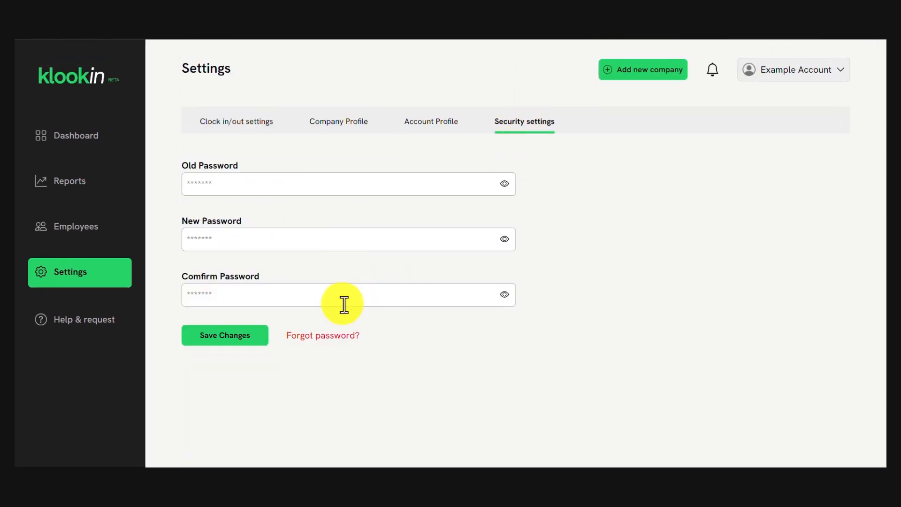
{"action": "left_click", "coordinate": [435, 117]}
{"action": "scroll", "coordinate": [290, 377], "scroll_direction": "down", "scroll_amount": 1}
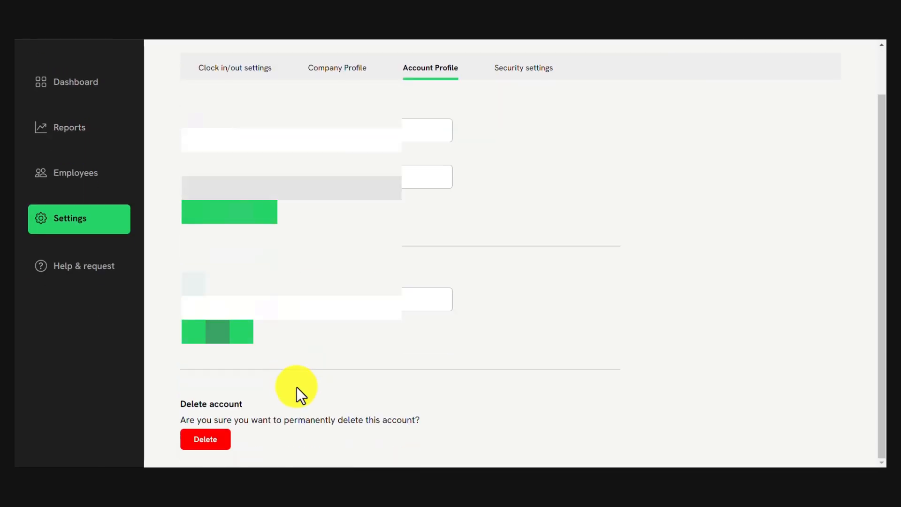
{"action": "scroll", "coordinate": [241, 331], "scroll_direction": "up", "scroll_amount": 1}
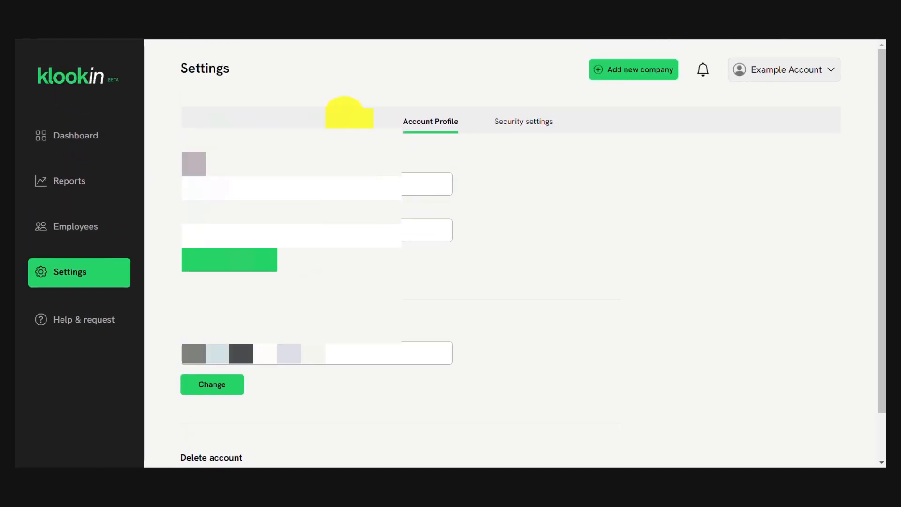
{"action": "left_click", "coordinate": [345, 117]}
Open Help & request, preview the FAQs, then open and close the Share Your Ideas/issues Mail us form.
{"action": "left_click", "coordinate": [239, 120]}
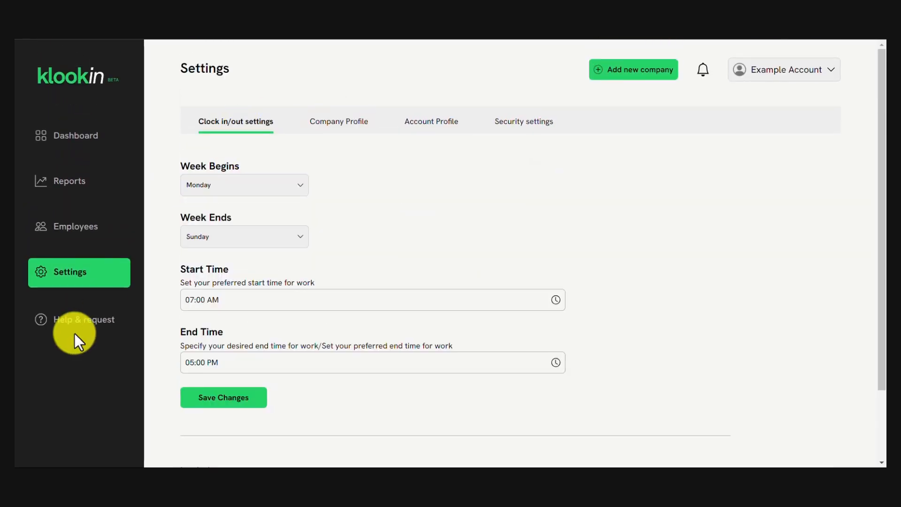
{"action": "left_click", "coordinate": [95, 324]}
{"action": "left_click", "coordinate": [324, 139]}
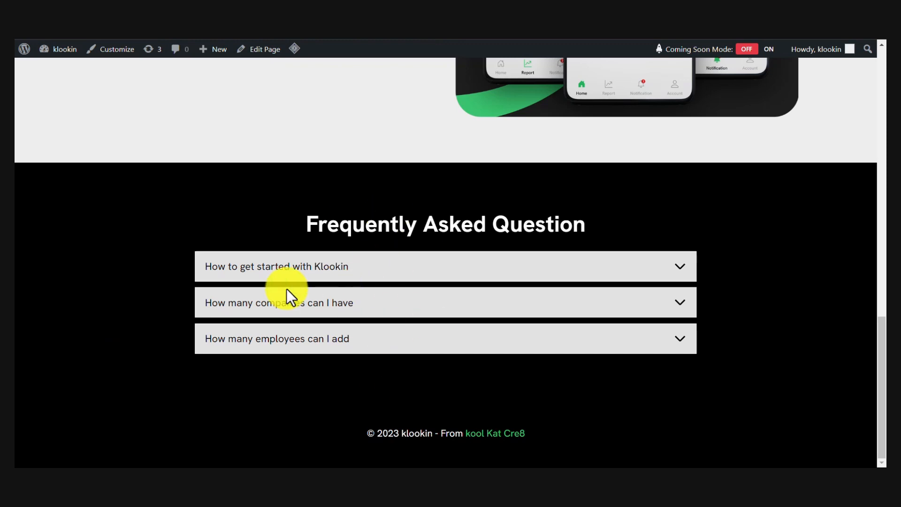
{"action": "key", "text": "alt+Left"}
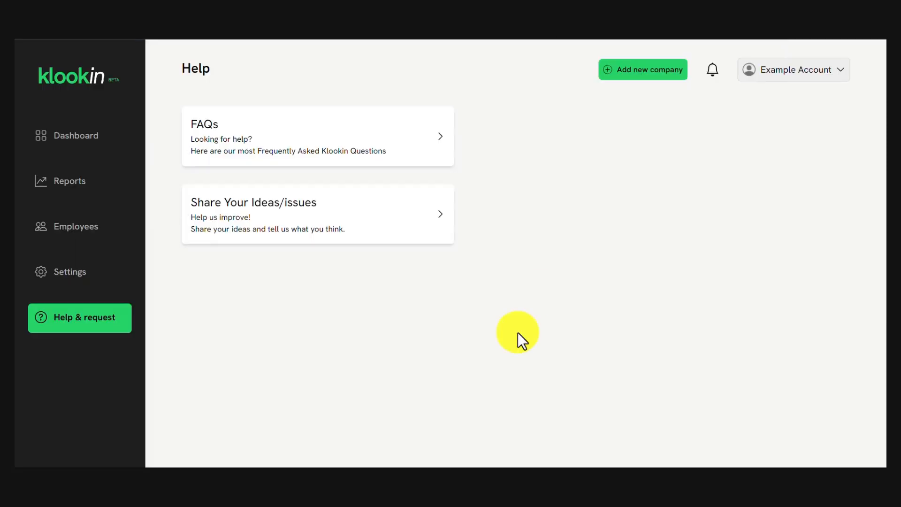
{"action": "left_click", "coordinate": [290, 211]}
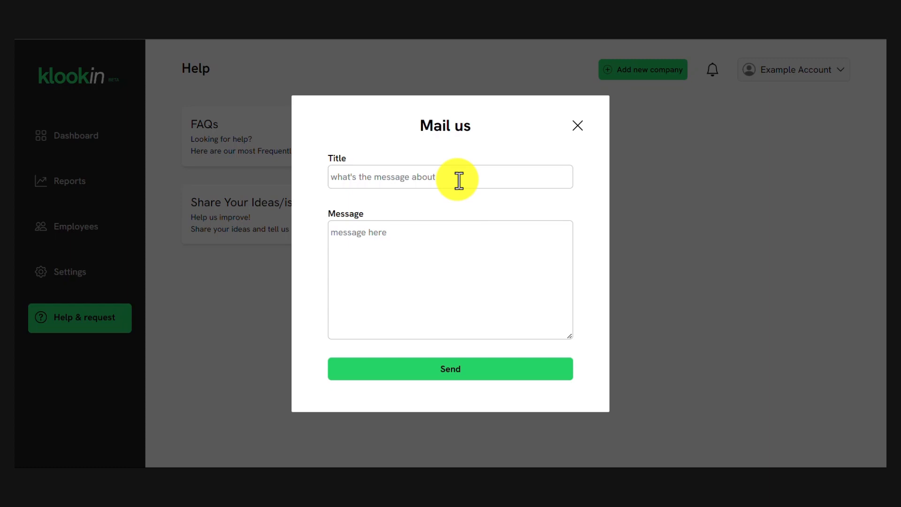
{"action": "left_click", "coordinate": [576, 127]}
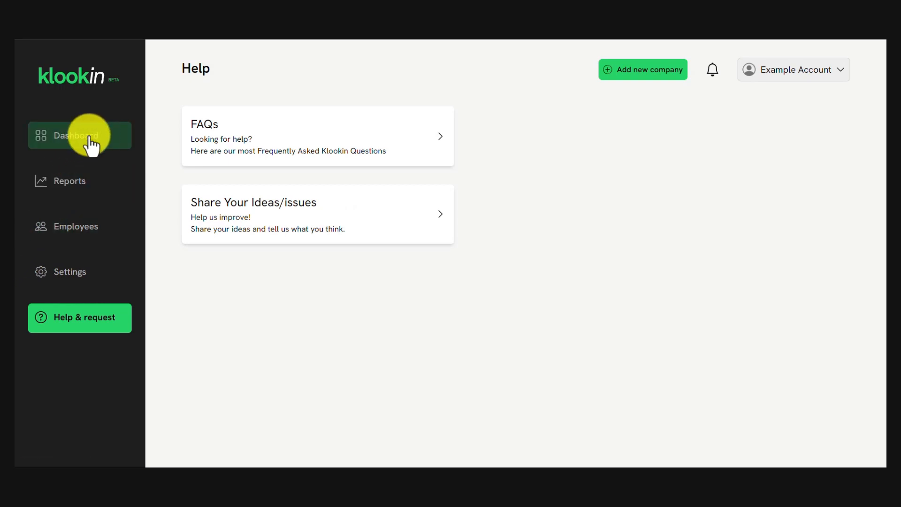
Go to the Employees page's work groups list and start a new group.
{"action": "left_click", "coordinate": [77, 181]}
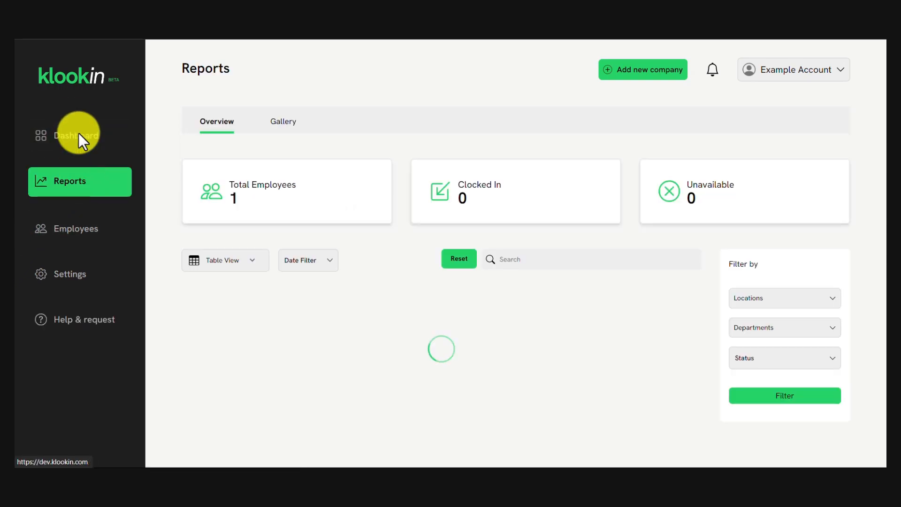
{"action": "left_click", "coordinate": [78, 135]}
{"action": "left_click", "coordinate": [85, 226]}
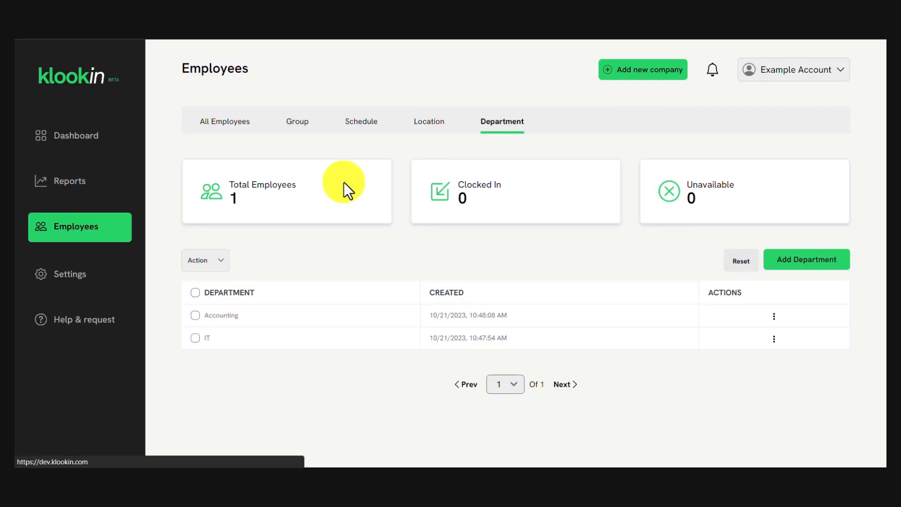
{"action": "left_click", "coordinate": [293, 130]}
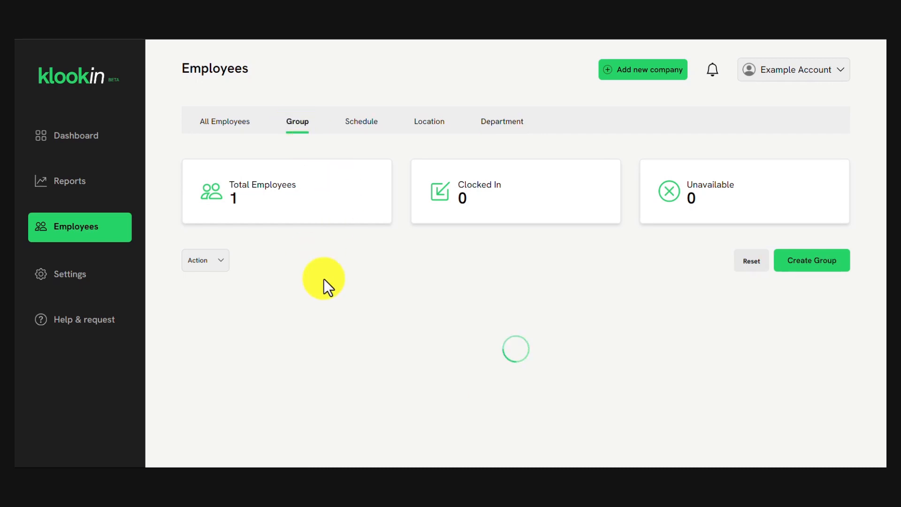
{"action": "left_click", "coordinate": [819, 264]}
Name the group 'Full time' with a 07:00 AM resuming time.
{"action": "left_click", "coordinate": [411, 149]}
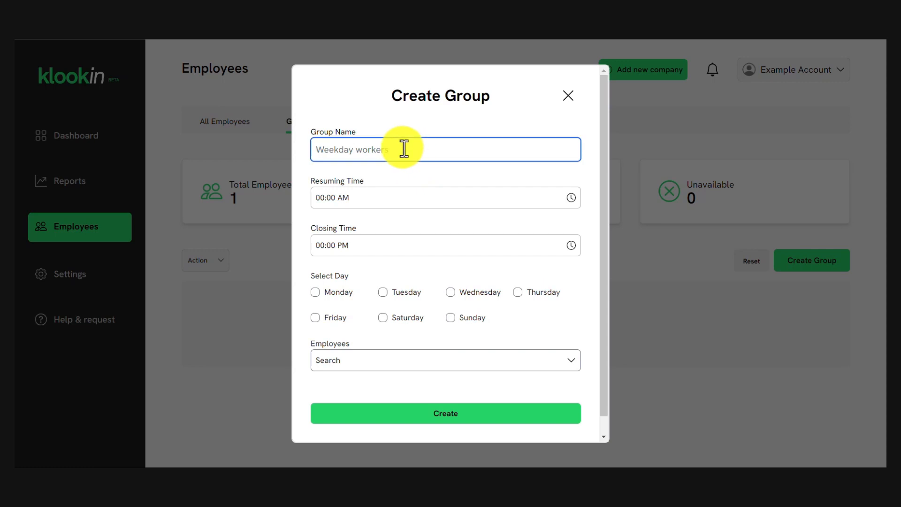
{"action": "type", "text": "Full time"}
{"action": "left_click", "coordinate": [323, 202]}
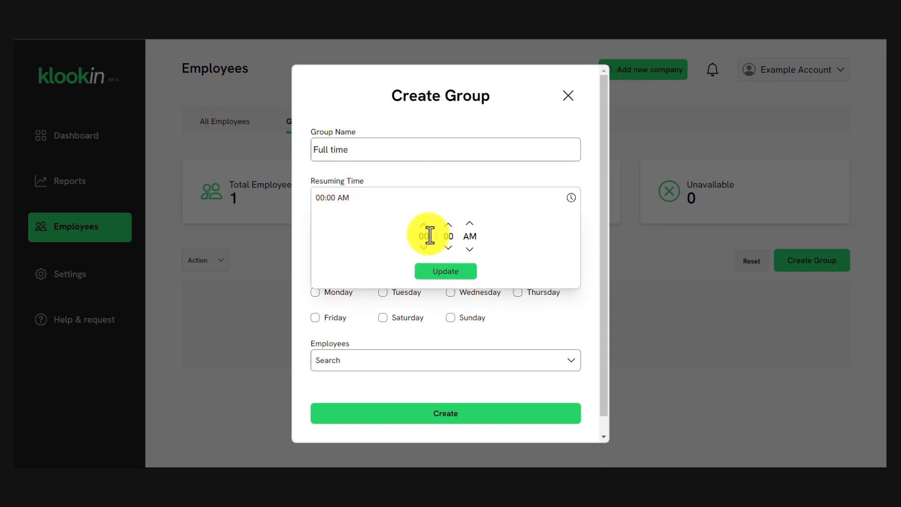
{"action": "left_click", "coordinate": [429, 236]}
{"action": "type", "text": "7"}
{"action": "left_click", "coordinate": [459, 271]}
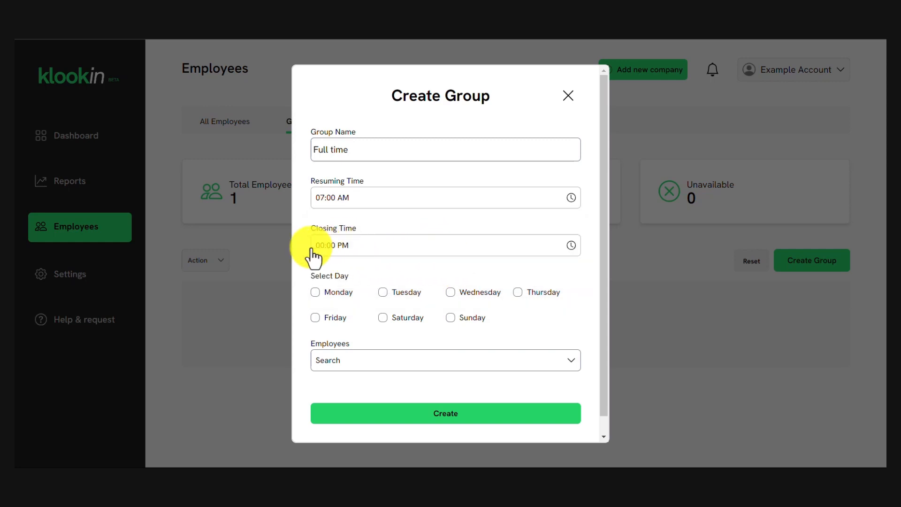
Set the group's closing time to 05:00 PM.
{"action": "left_click", "coordinate": [312, 256]}
{"action": "left_click", "coordinate": [424, 296]}
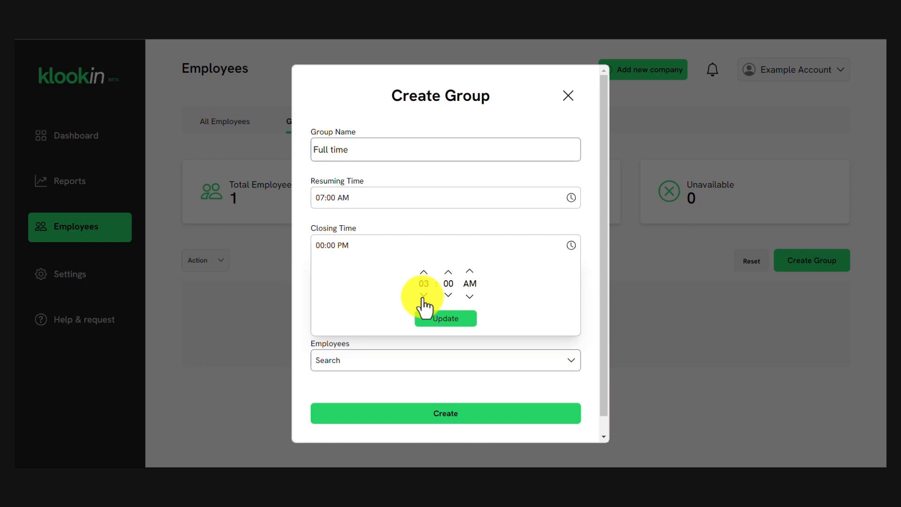
{"action": "left_click", "coordinate": [420, 278]}
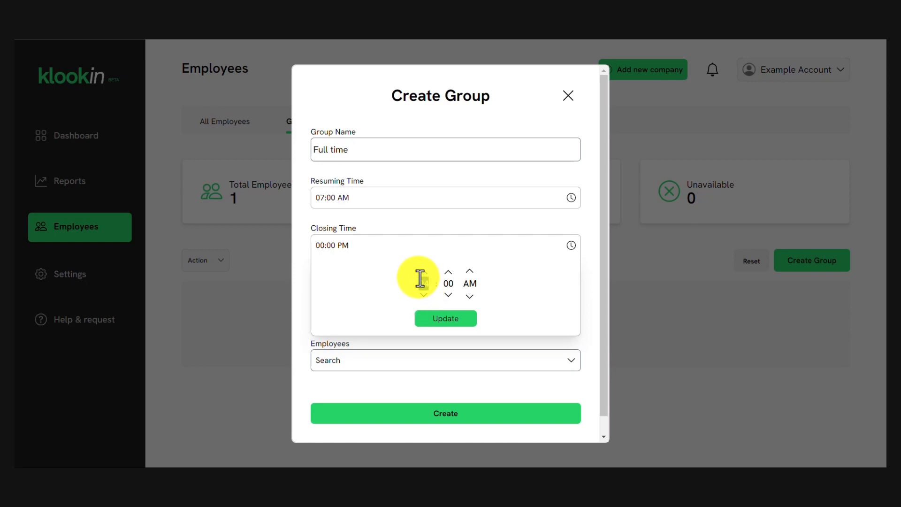
{"action": "type", "text": "5"}
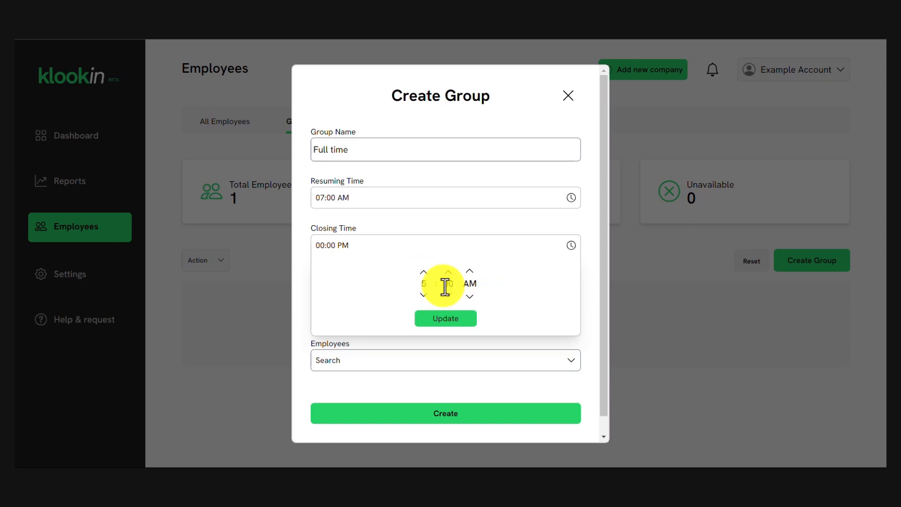
{"action": "left_click", "coordinate": [472, 275]}
{"action": "left_click", "coordinate": [470, 311]}
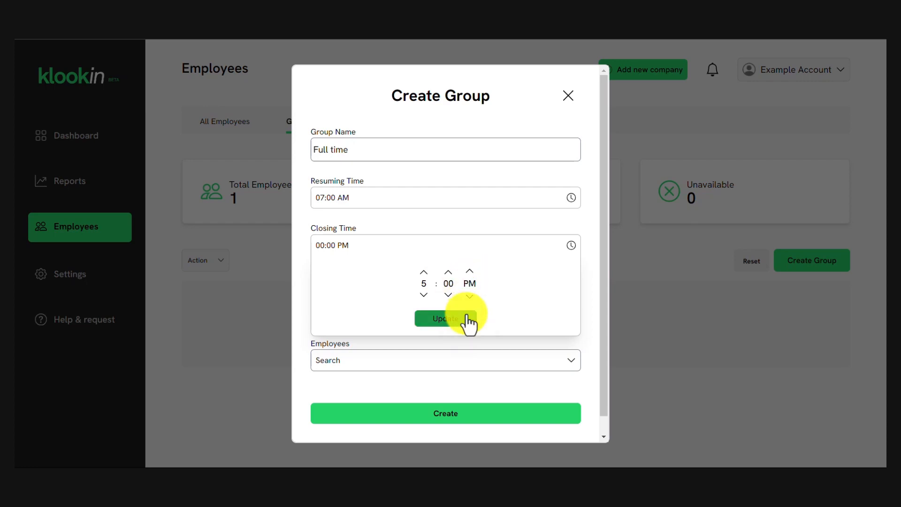
{"action": "left_click", "coordinate": [447, 321]}
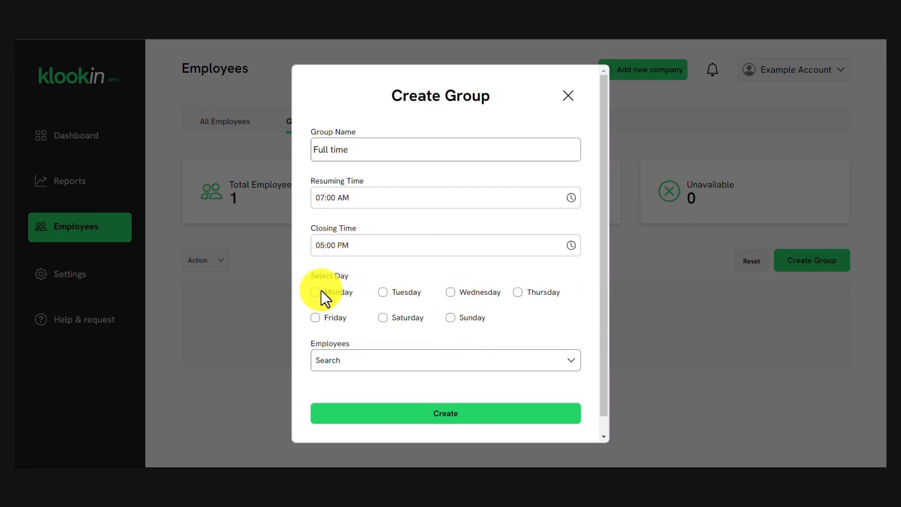
Add Wednesday to the working days, assign the sole employee, and create the group.
{"action": "left_click", "coordinate": [450, 292]}
{"action": "left_click", "coordinate": [417, 365]}
{"action": "scroll", "coordinate": [424, 368], "scroll_direction": "down", "scroll_amount": 1}
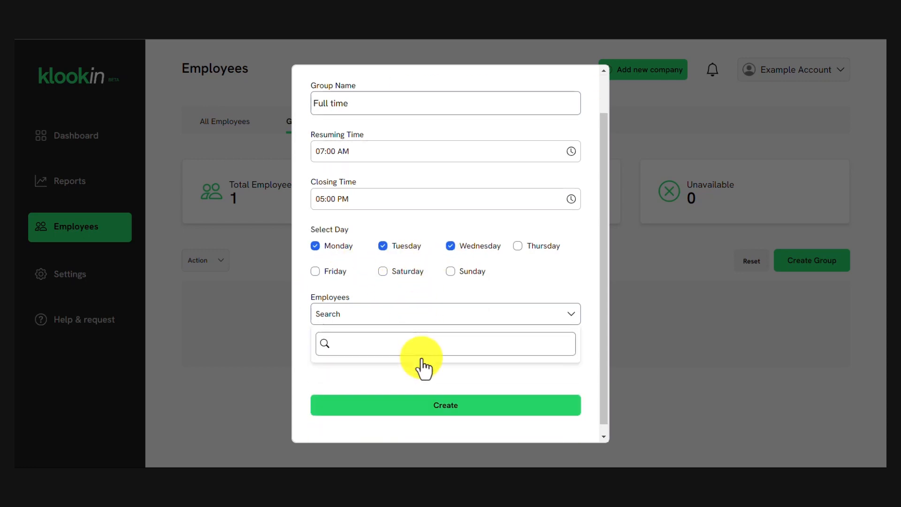
{"action": "scroll", "coordinate": [424, 368], "scroll_direction": "down", "scroll_amount": 1}
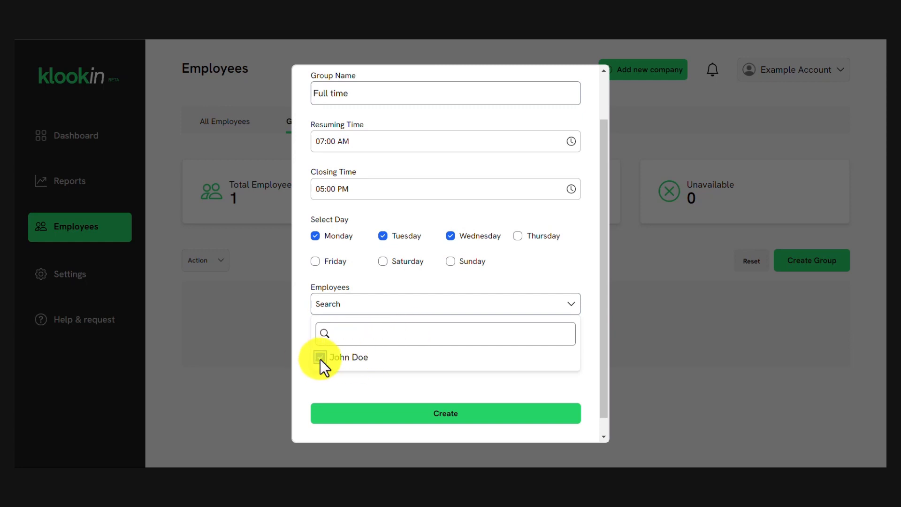
{"action": "left_click", "coordinate": [435, 415]}
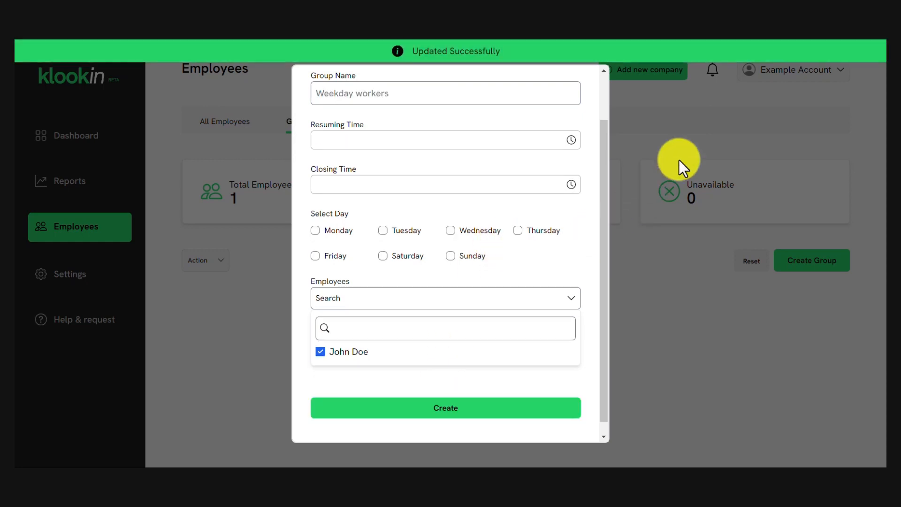
Close the group form and check the Full time group's options menu without changes.
{"action": "scroll", "coordinate": [547, 206], "scroll_direction": "up", "scroll_amount": 2}
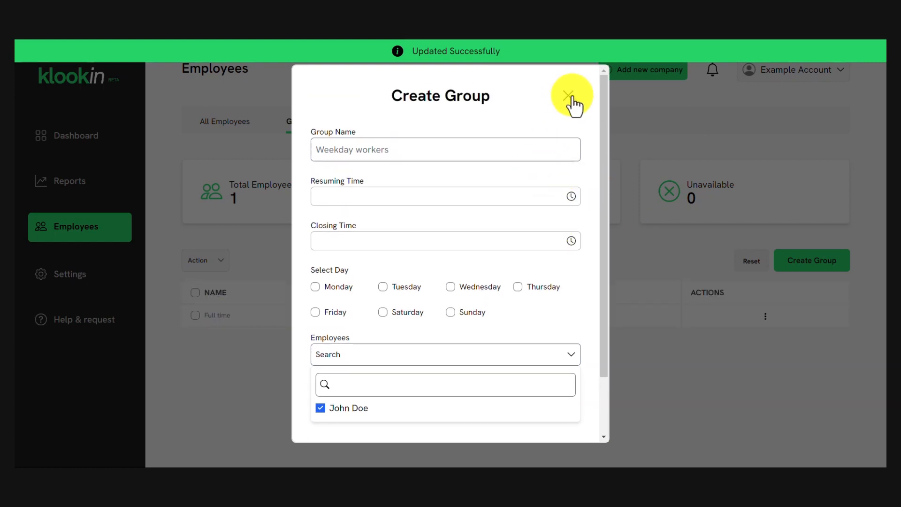
{"action": "left_click", "coordinate": [569, 97]}
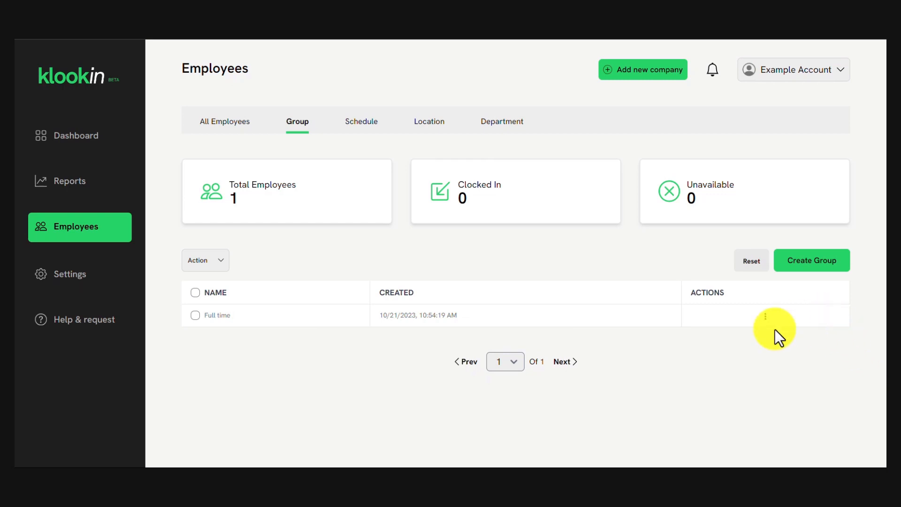
{"action": "left_click", "coordinate": [764, 317]}
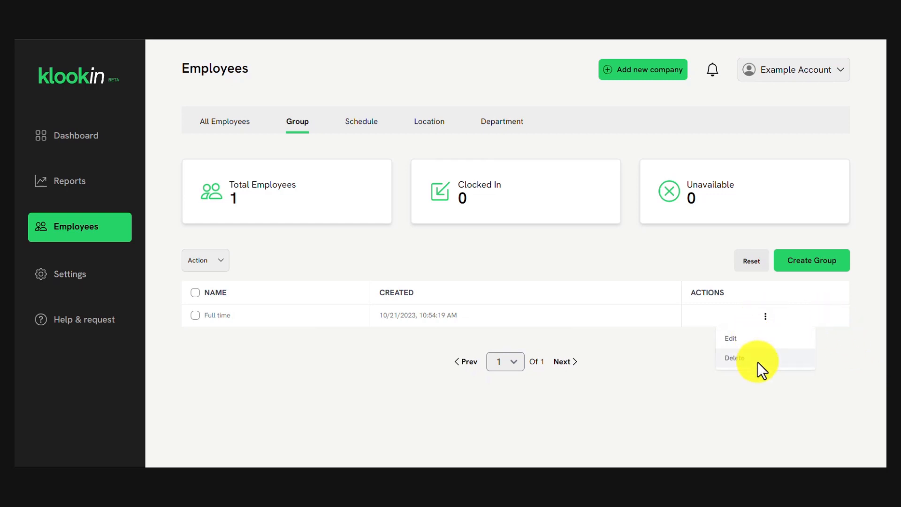
{"action": "left_click", "coordinate": [348, 336]}
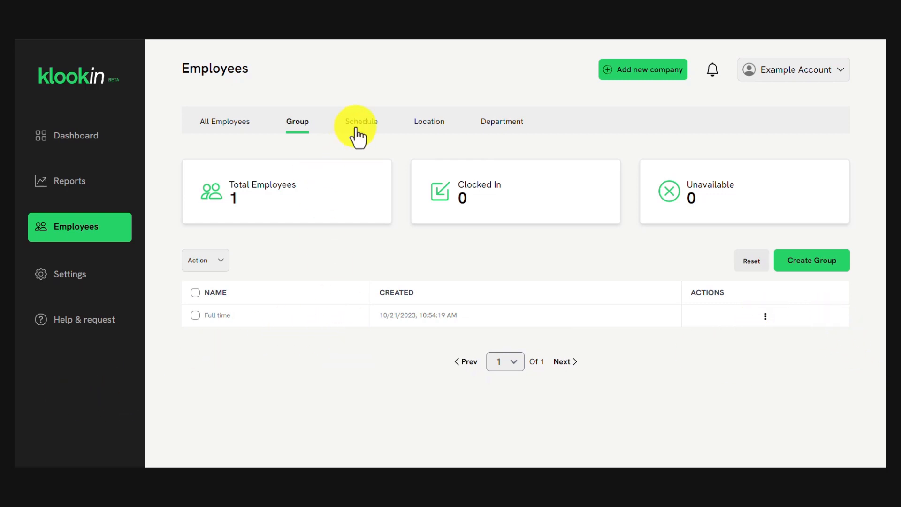
Start a new time-off schedule and name it for the employee's leave.
{"action": "left_click", "coordinate": [356, 134]}
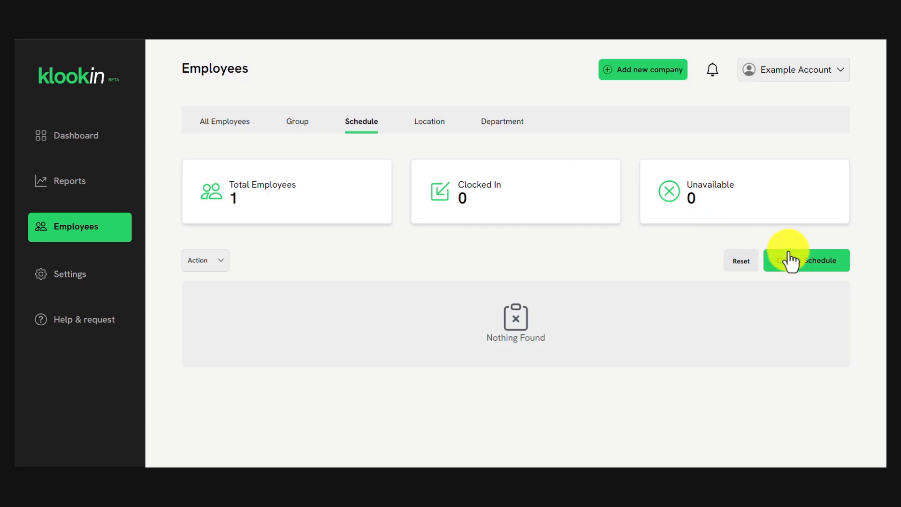
{"action": "left_click", "coordinate": [791, 261]}
{"action": "left_click", "coordinate": [372, 150]}
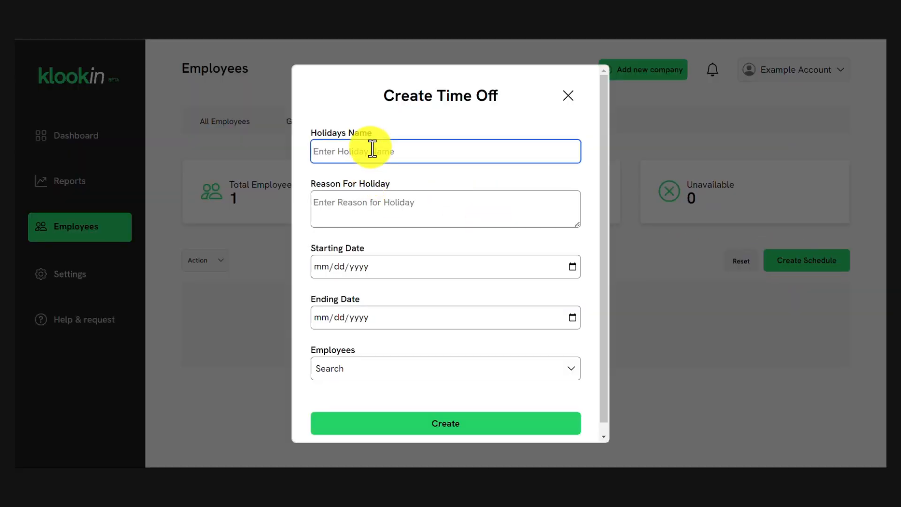
{"action": "type", "text": "Chrismas"}
{"action": "key", "text": "BackSpace"}
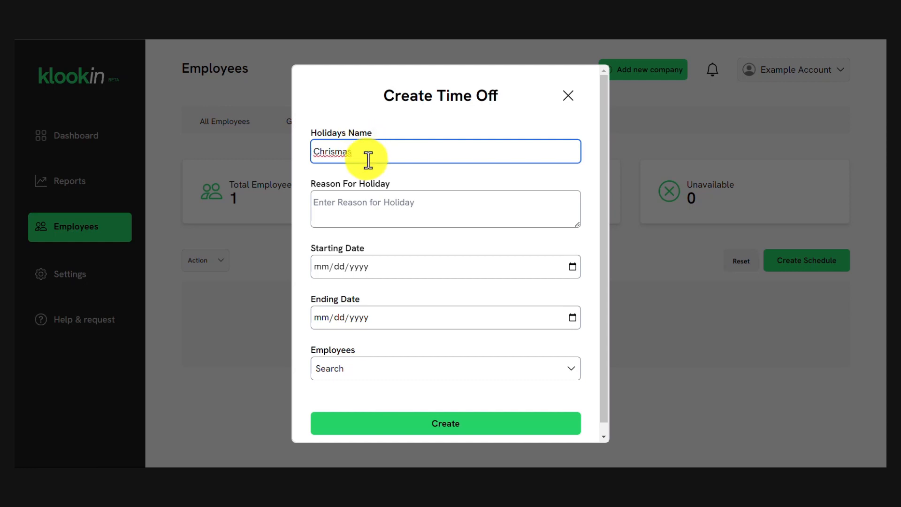
{"action": "left_click_drag", "start_coordinate": [368, 152], "coordinate": [300, 147]}
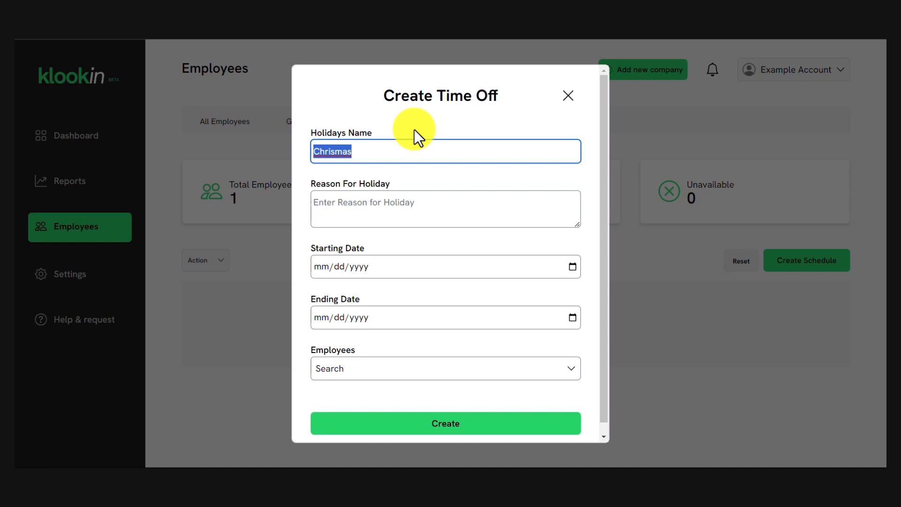
{"action": "type", "text": "John"}
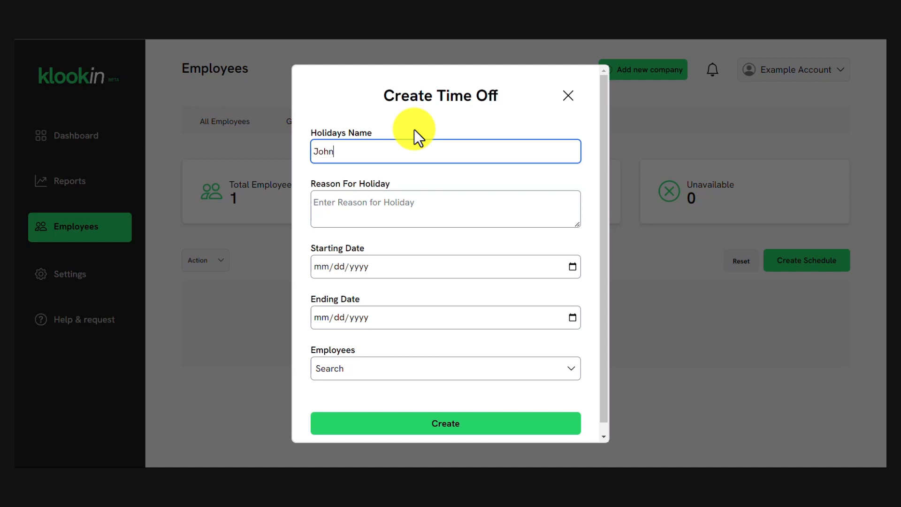
{"action": "type", "text": " leave"}
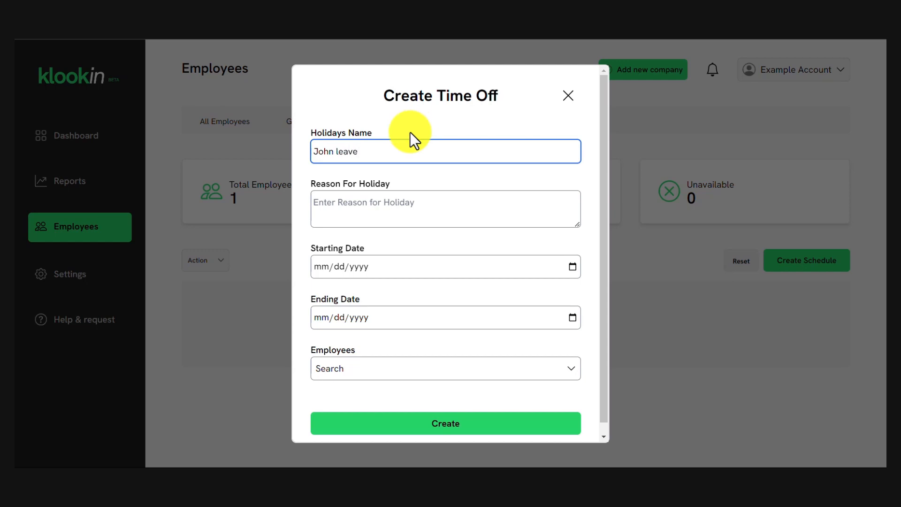
Give the reason that the employee is sick and set the start date to 10/22/2023.
{"action": "left_click", "coordinate": [412, 203]}
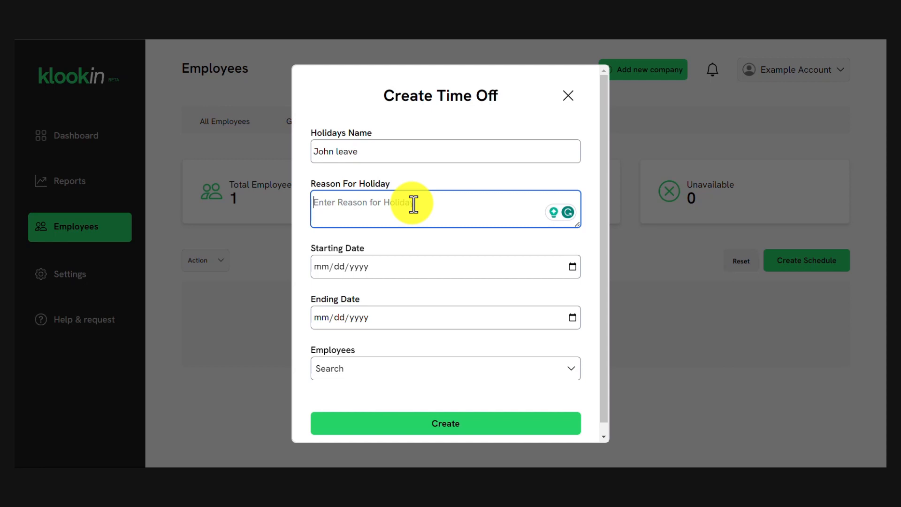
{"action": "type", "text": "John is sick"}
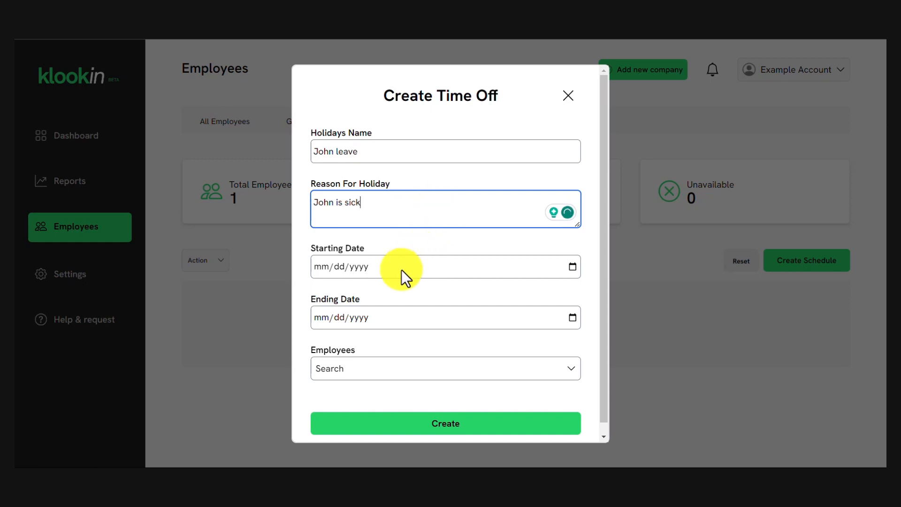
{"action": "left_click", "coordinate": [371, 267]}
{"action": "left_click", "coordinate": [574, 267]}
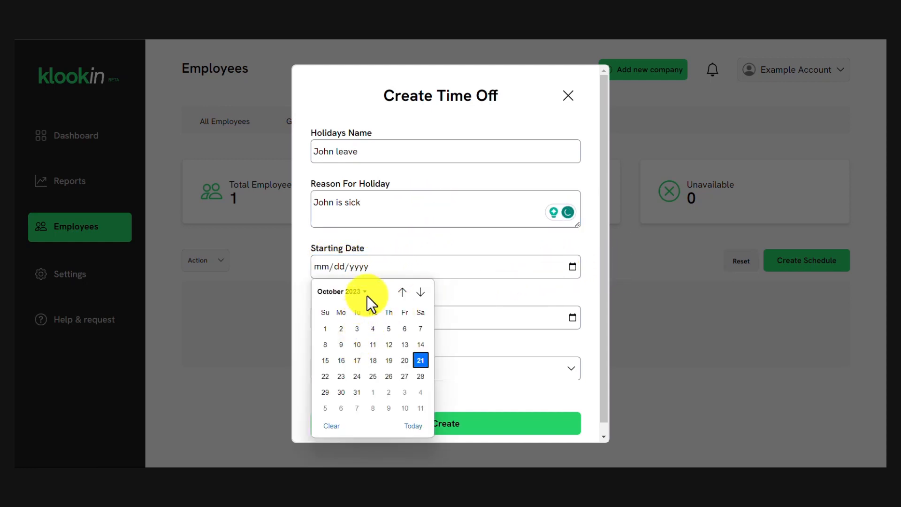
{"action": "left_click", "coordinate": [330, 378]}
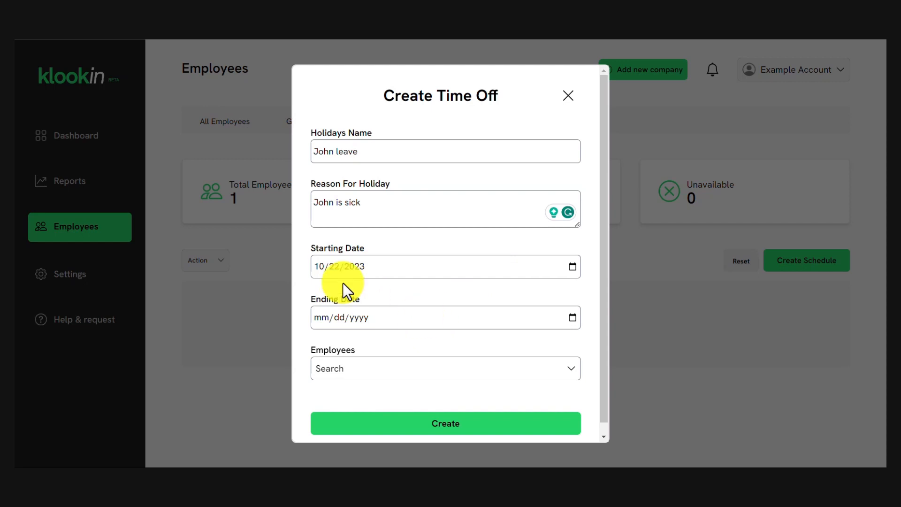
{"action": "left_click", "coordinate": [574, 267]}
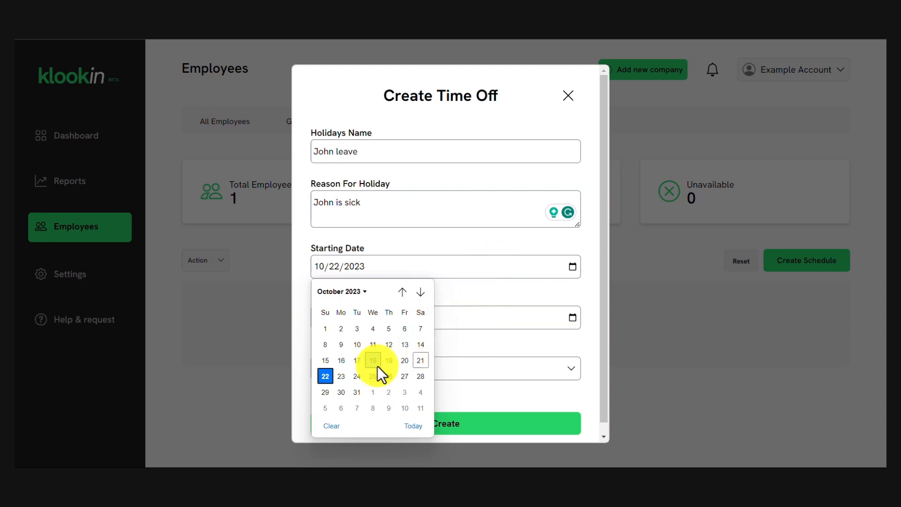
{"action": "left_click", "coordinate": [498, 294]}
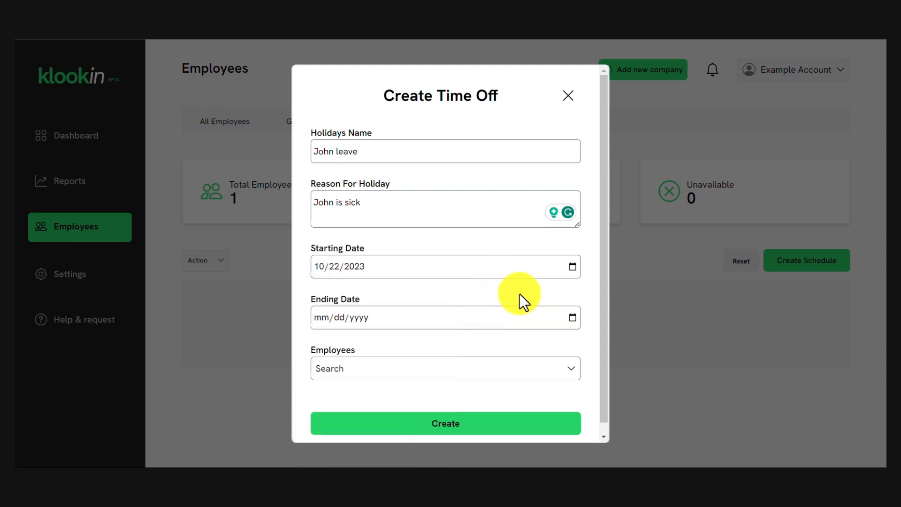
Set the end date to 10/28/2023, assign the sole employee, create the entry and close the form.
{"action": "left_click", "coordinate": [572, 318]}
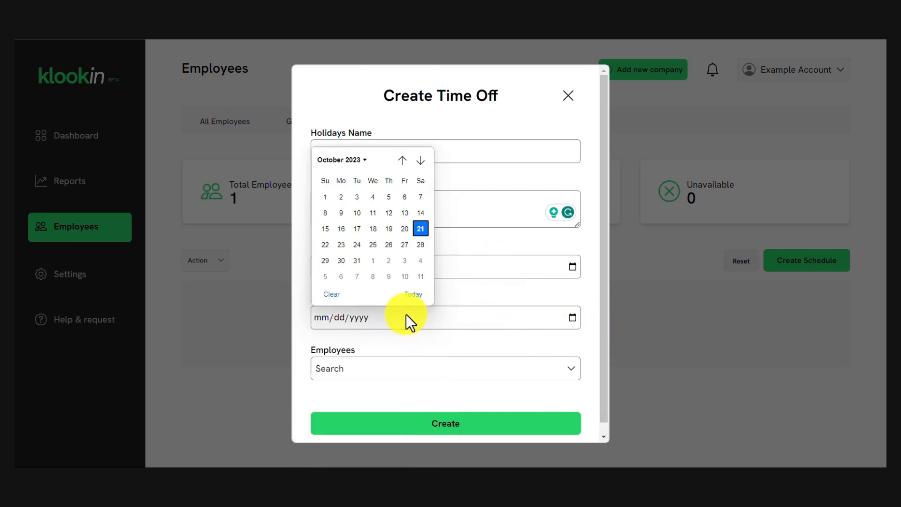
{"action": "left_click", "coordinate": [423, 246]}
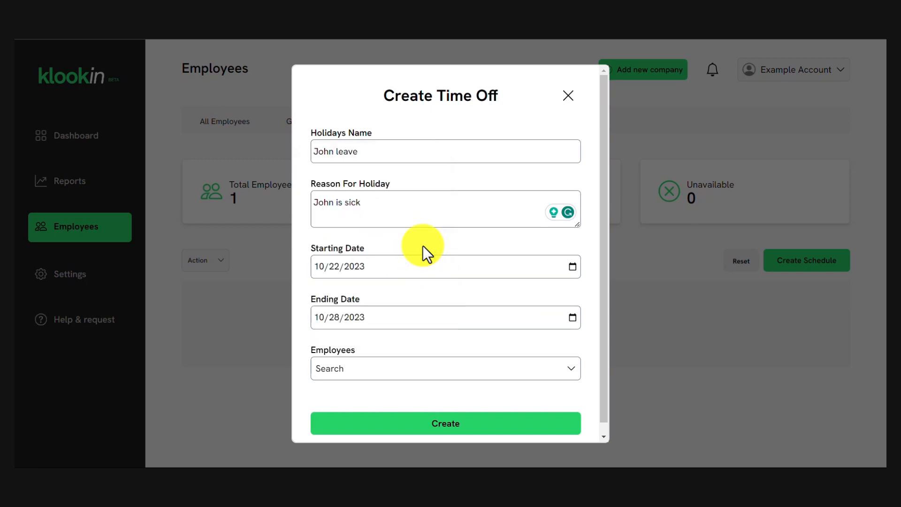
{"action": "left_click", "coordinate": [400, 375]}
{"action": "scroll", "coordinate": [397, 382], "scroll_direction": "down", "scroll_amount": 1}
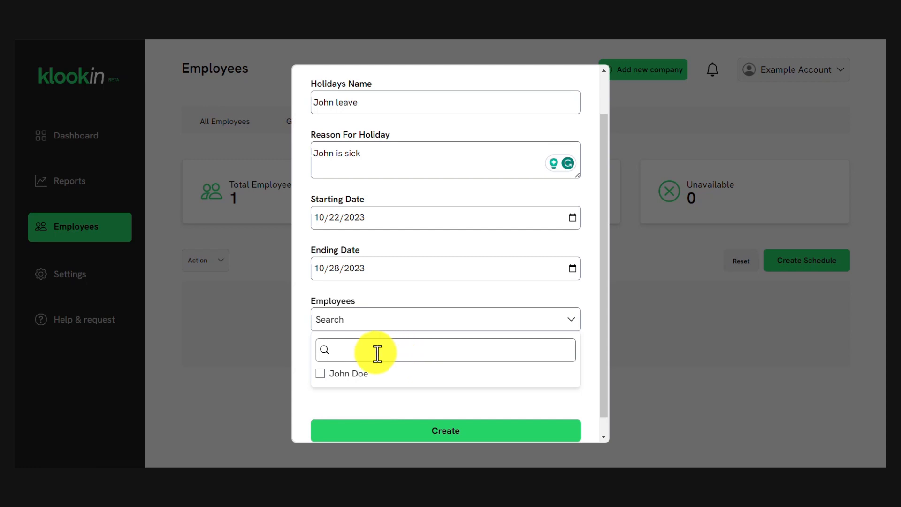
{"action": "left_click", "coordinate": [320, 374]}
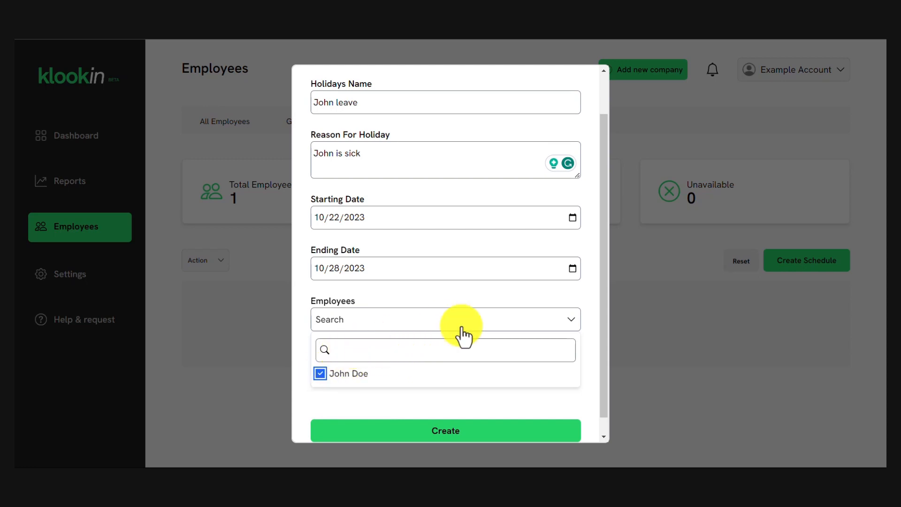
{"action": "scroll", "coordinate": [444, 408], "scroll_direction": "down", "scroll_amount": 1}
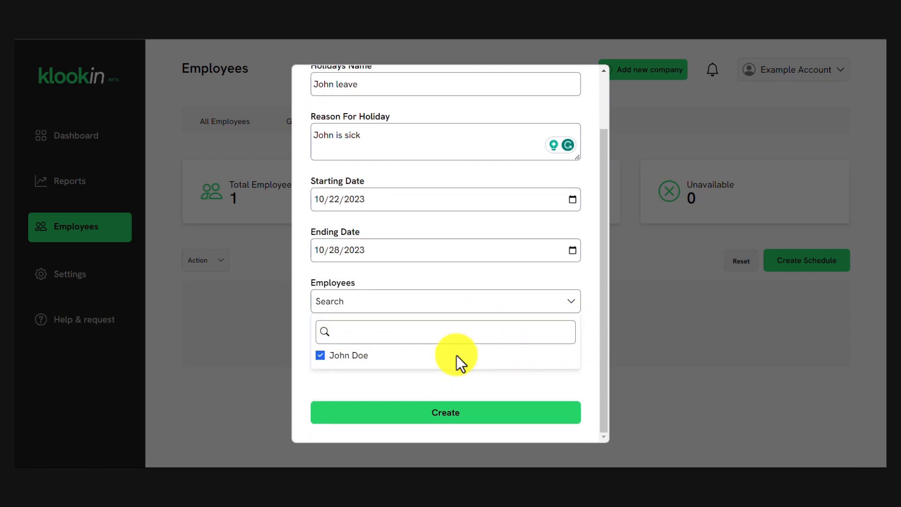
{"action": "left_click", "coordinate": [467, 422]}
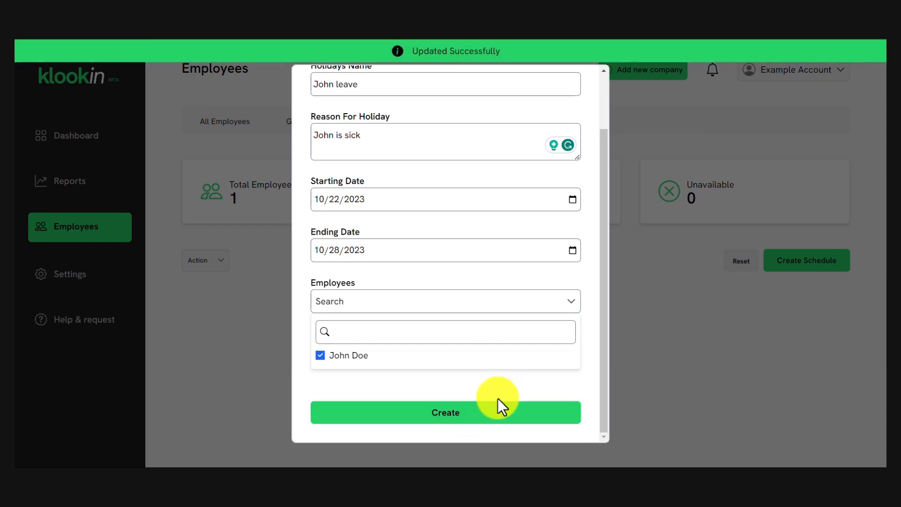
{"action": "scroll", "coordinate": [603, 285], "scroll_direction": "up", "scroll_amount": 3}
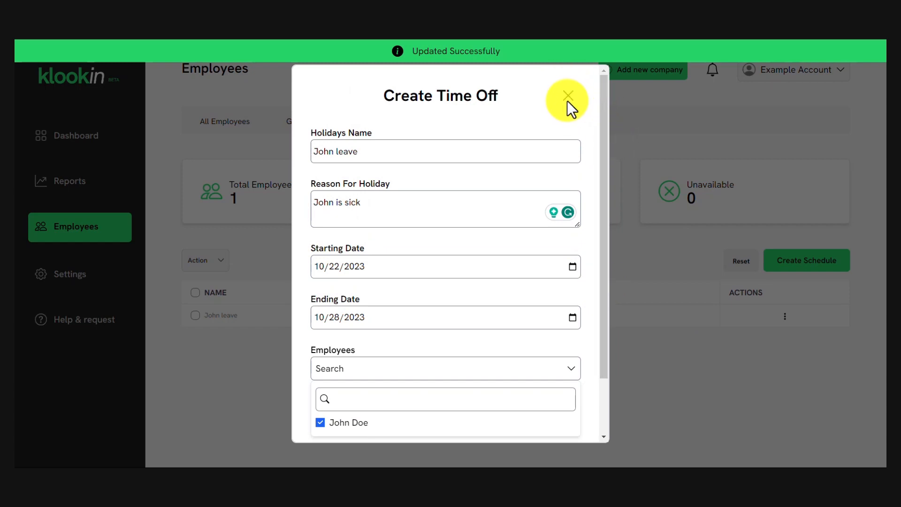
{"action": "left_click", "coordinate": [567, 102]}
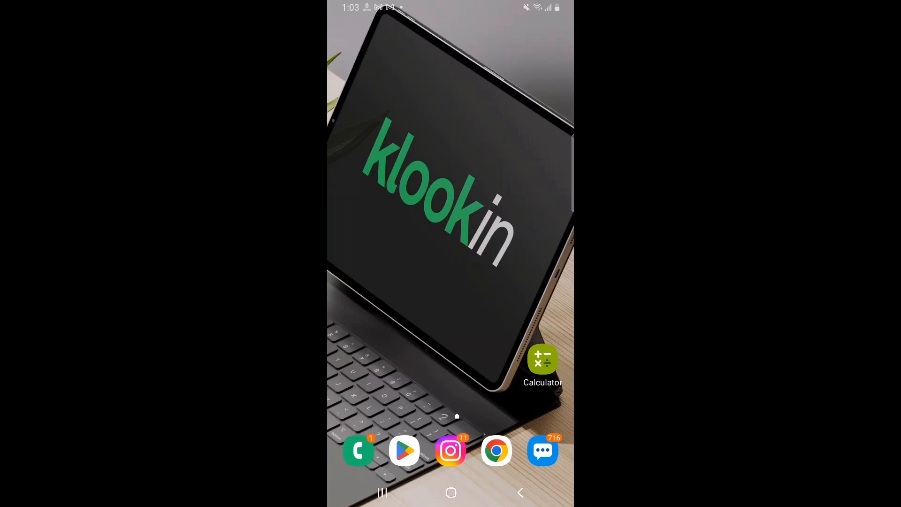
Search the Play Store for klookin, install the Klookin app and launch it.
{"action": "left_click", "coordinate": [404, 450]}
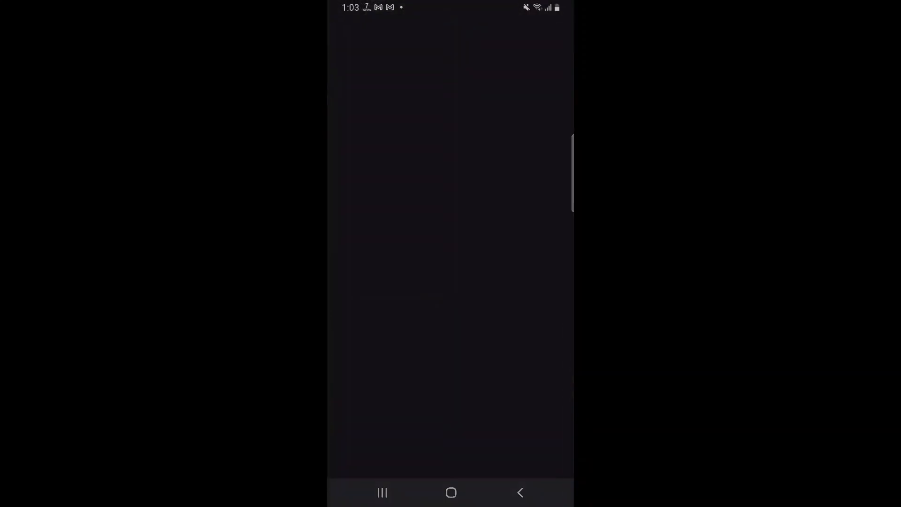
{"action": "left_click", "coordinate": [436, 31]}
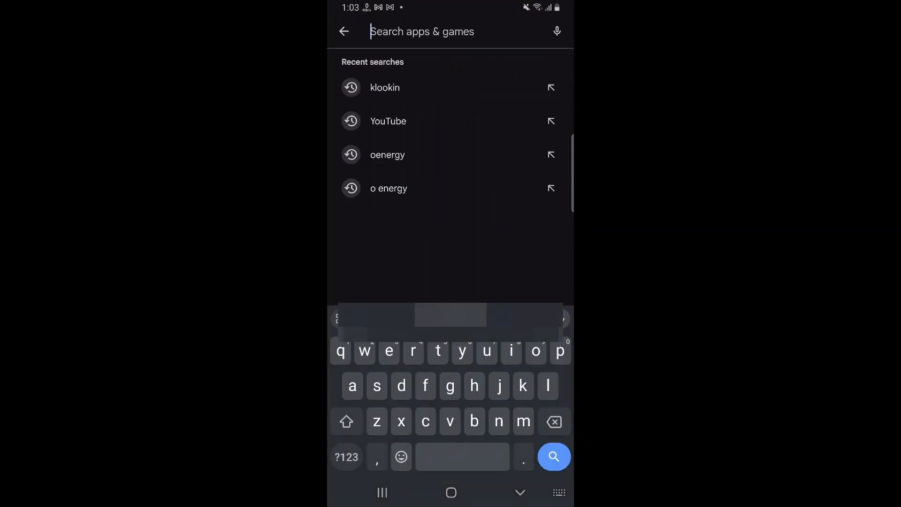
{"action": "left_click", "coordinate": [385, 87]}
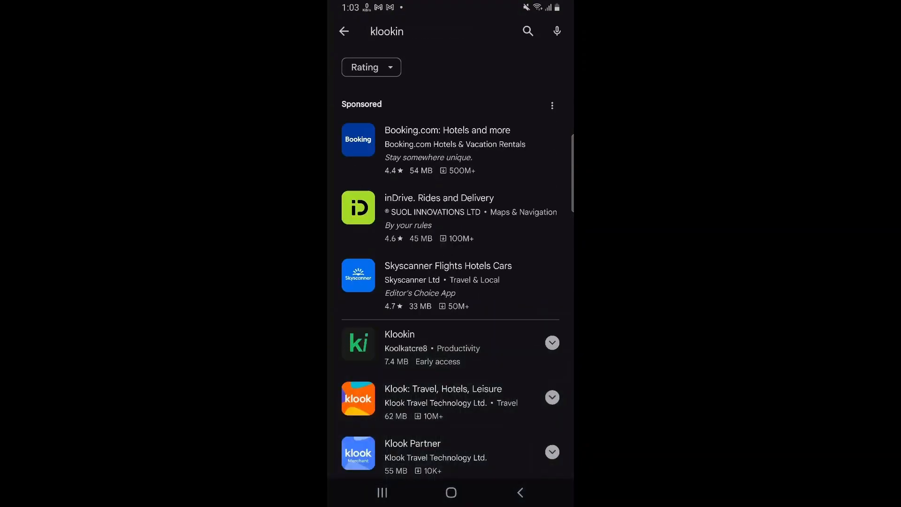
{"action": "scroll", "coordinate": [451, 281], "scroll_direction": "down", "scroll_amount": 2}
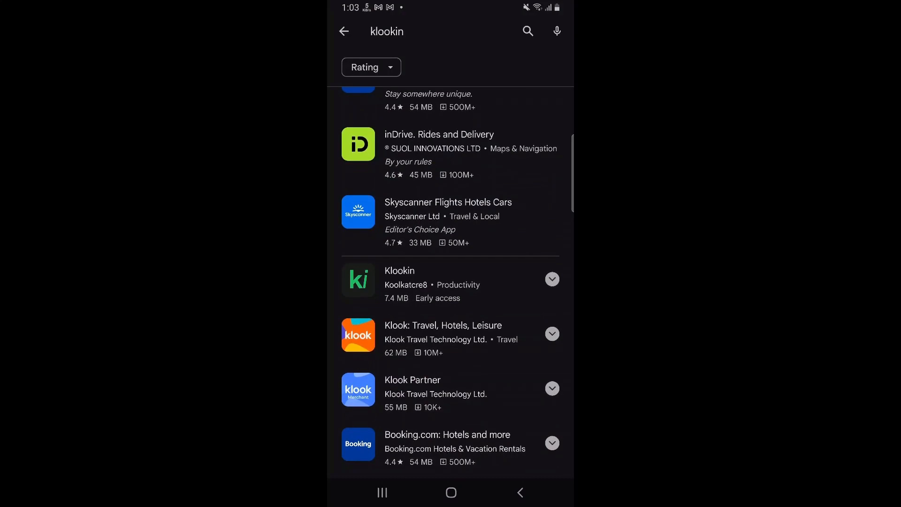
{"action": "left_click", "coordinate": [413, 277]}
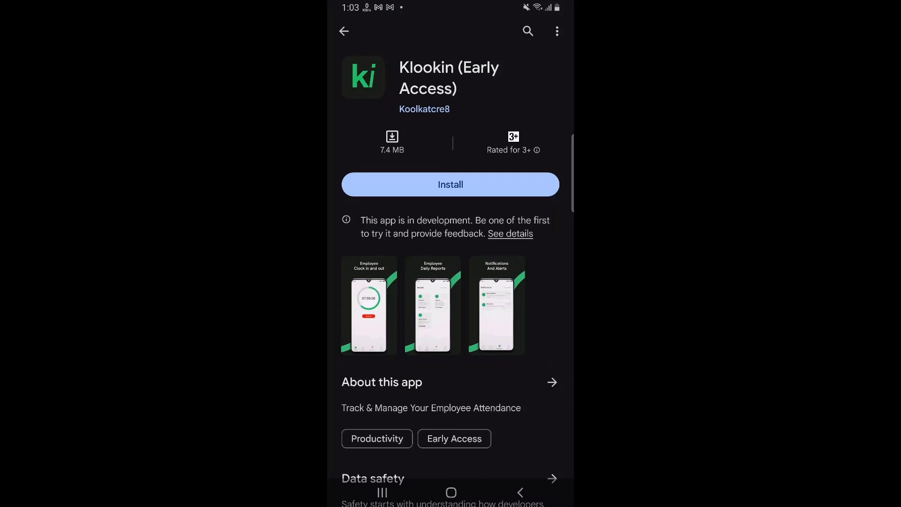
{"action": "left_click", "coordinate": [451, 185]}
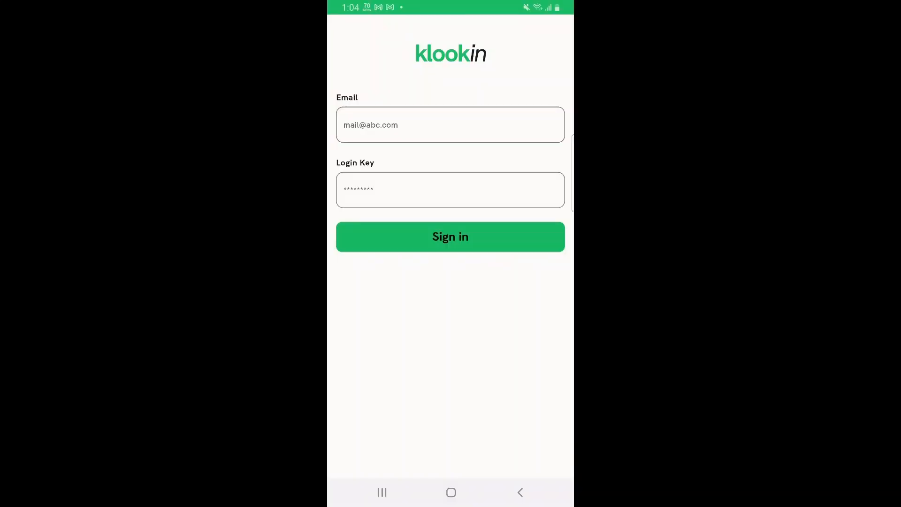
{"action": "left_click", "coordinate": [450, 125]}
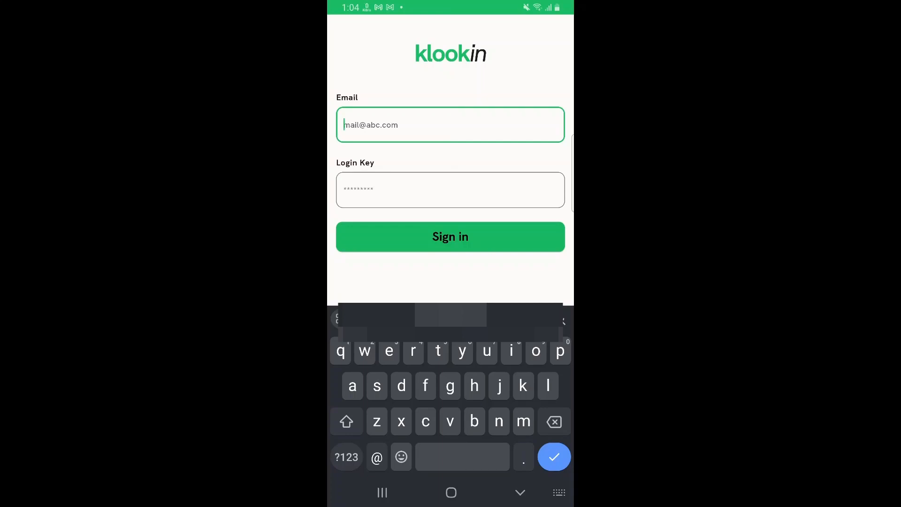
Sign in with the employee's email and the pasted login key.
{"action": "type", "text": "a"}
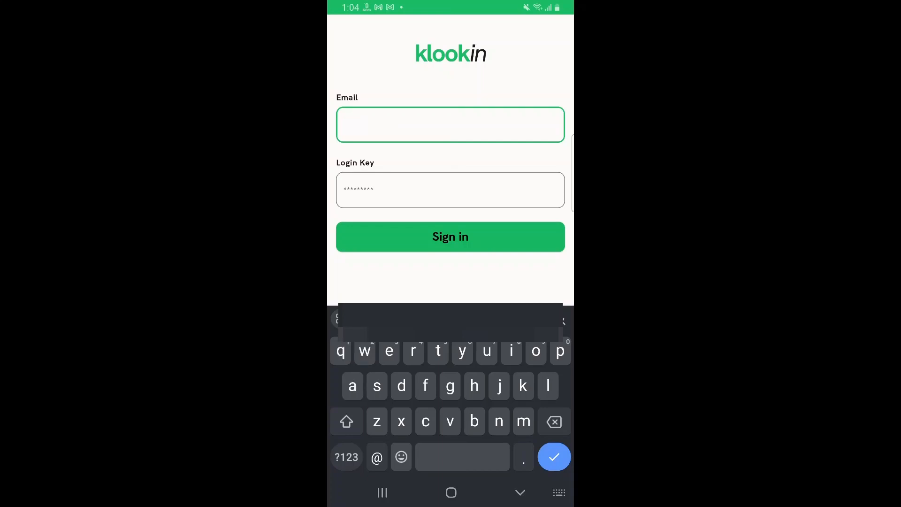
{"action": "left_click", "coordinate": [450, 319]}
{"action": "left_click", "coordinate": [450, 190]}
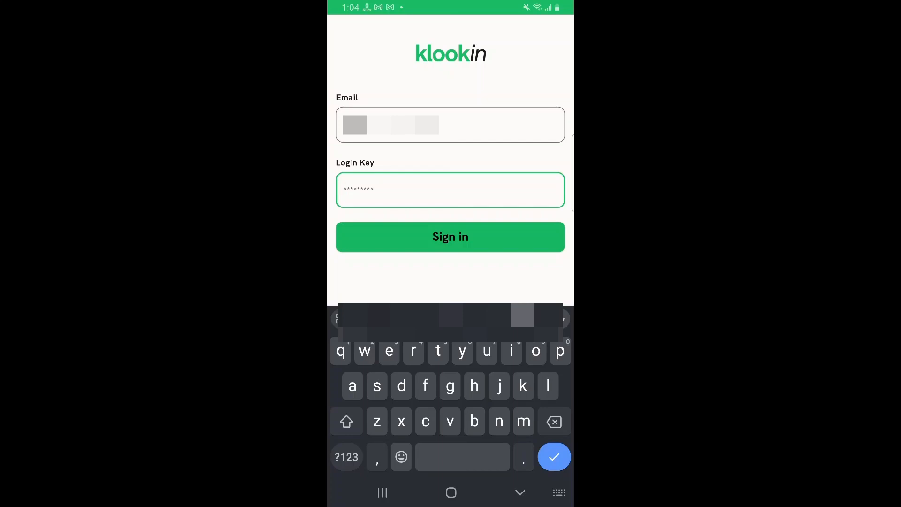
{"action": "left_click", "coordinate": [450, 319]}
{"action": "left_click", "coordinate": [357, 190]}
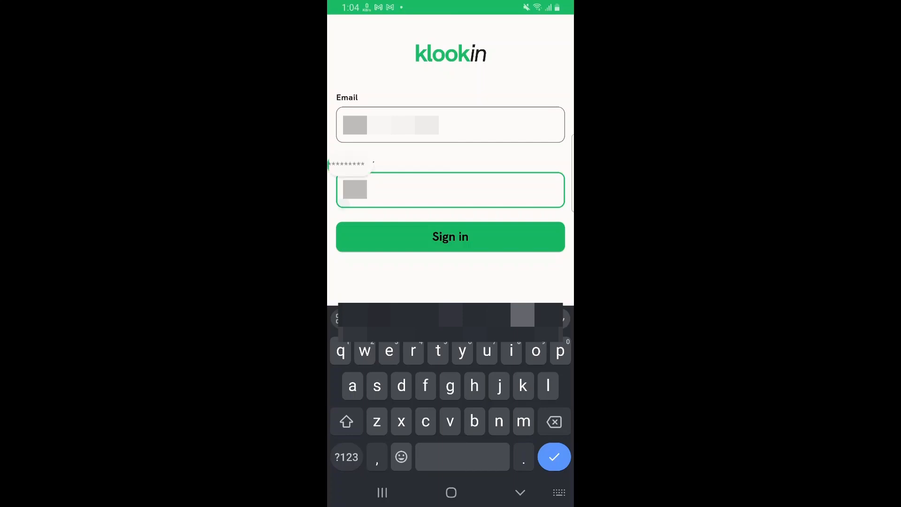
{"action": "left_click", "coordinate": [349, 165]}
{"action": "left_click", "coordinate": [450, 236]}
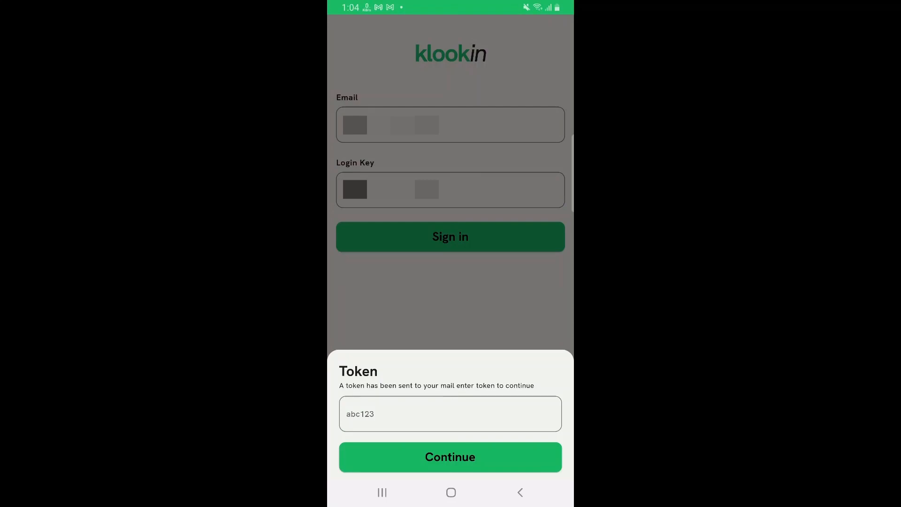
Enter the emailed token, then set and verify a new four-digit PIN.
{"action": "left_click", "coordinate": [450, 414]}
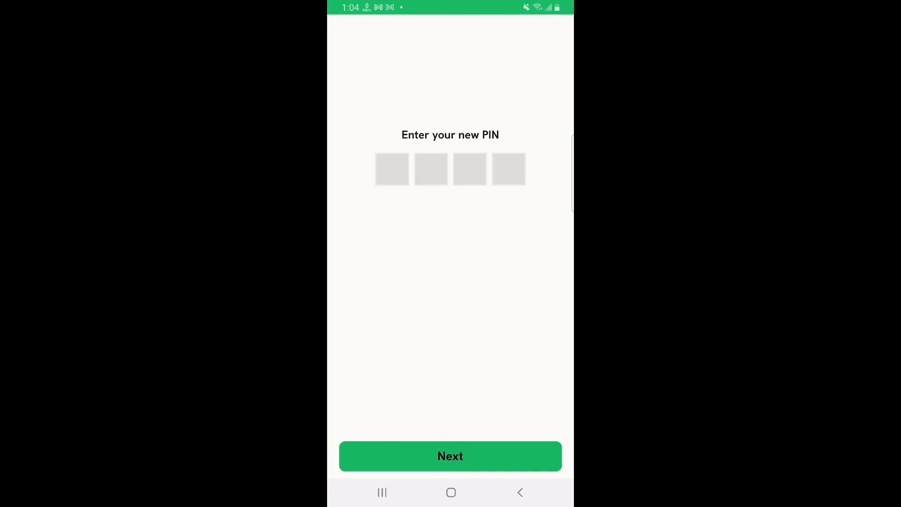
{"action": "left_click", "coordinate": [392, 169]}
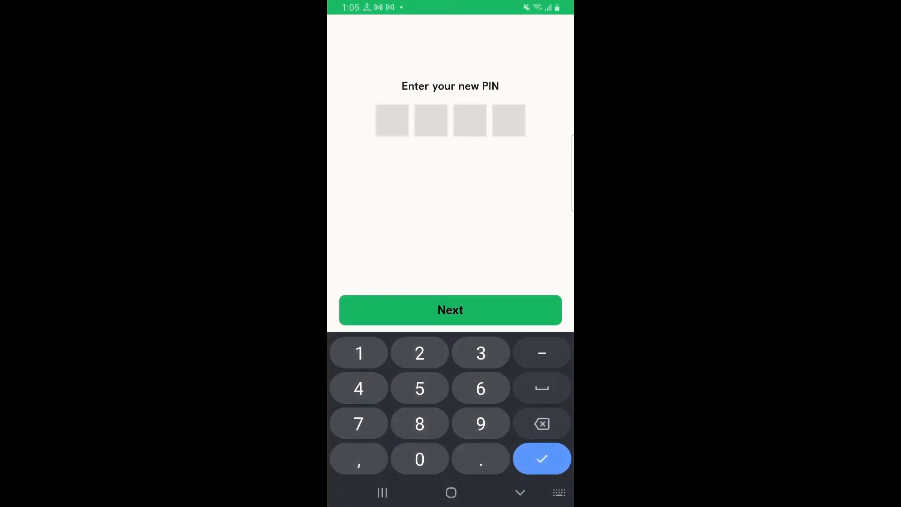
{"action": "type", "text": "1234"}
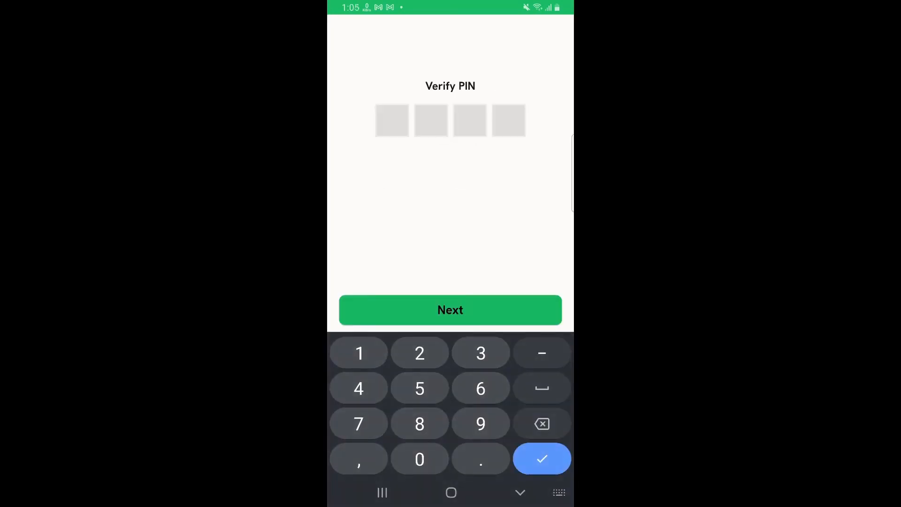
{"action": "type", "text": "1234"}
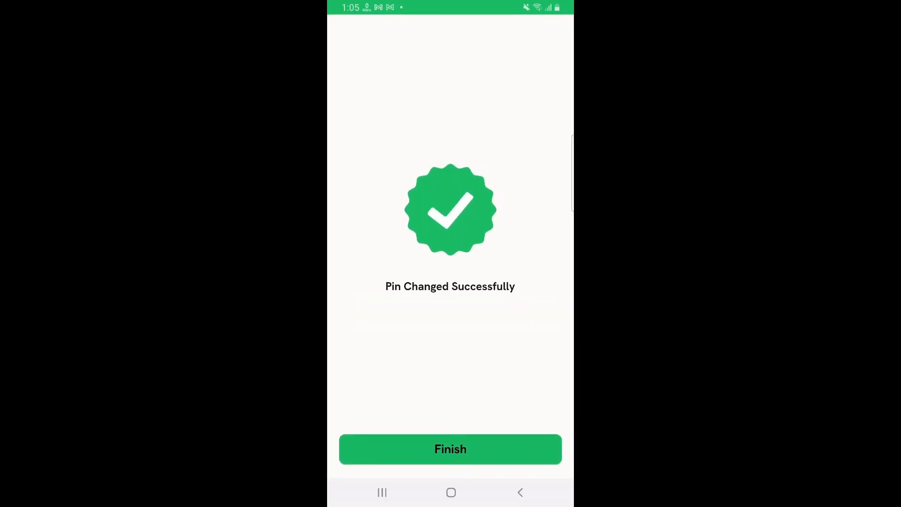
{"action": "left_click", "coordinate": [450, 439]}
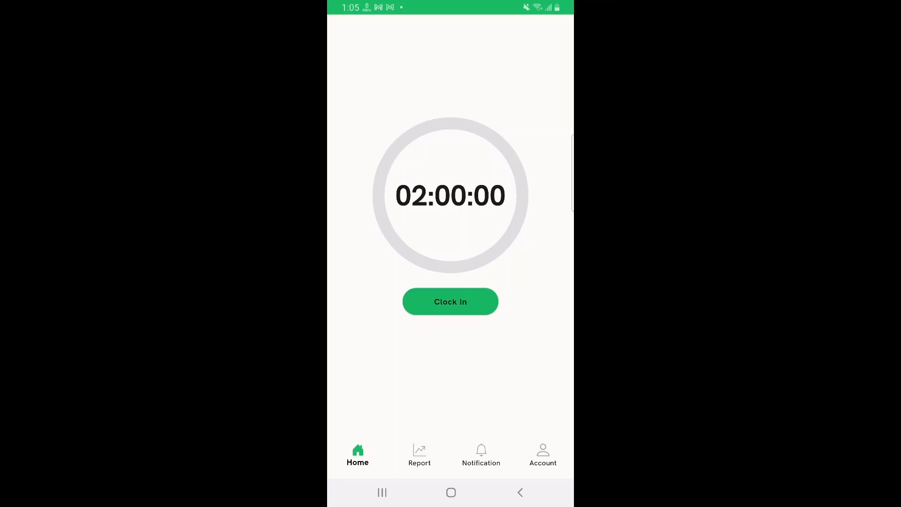
{"action": "left_click", "coordinate": [419, 453]}
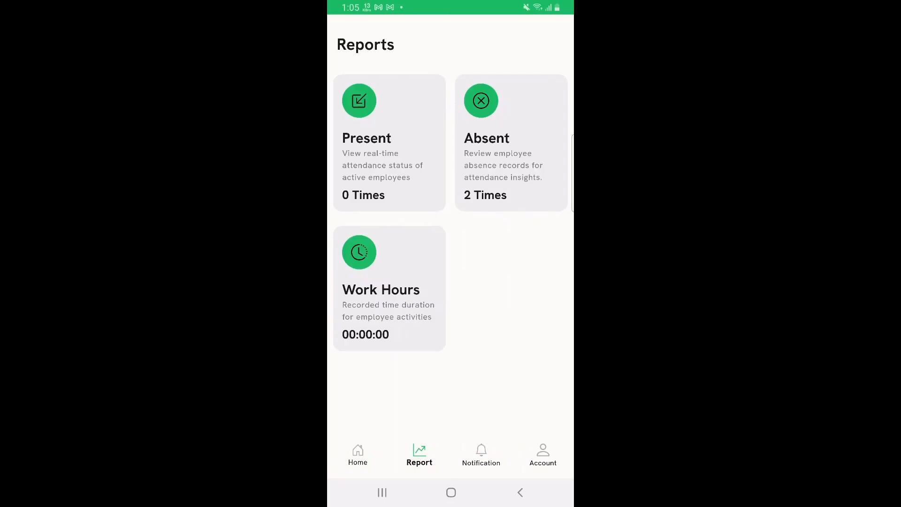
{"action": "left_click", "coordinate": [481, 453]}
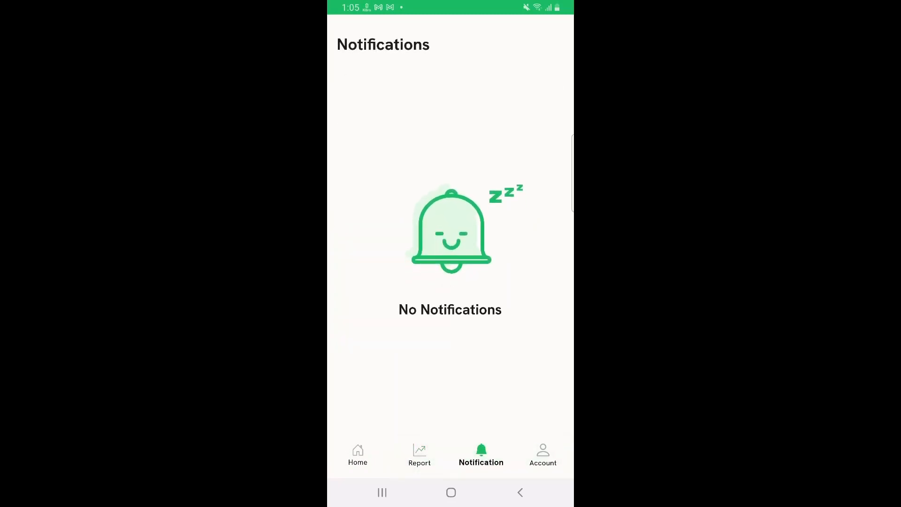
{"action": "left_click", "coordinate": [542, 453]}
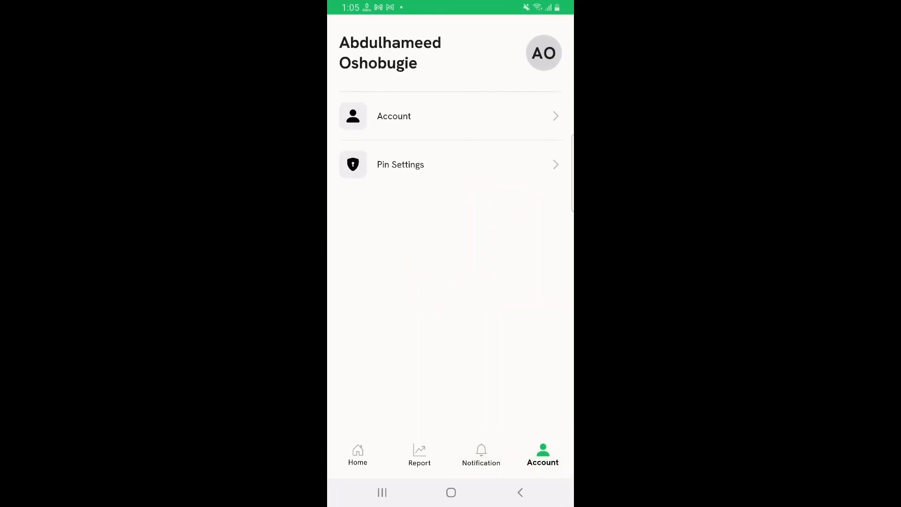
{"action": "left_click", "coordinate": [394, 116]}
{"action": "left_click", "coordinate": [341, 40]}
{"action": "left_click", "coordinate": [379, 168]}
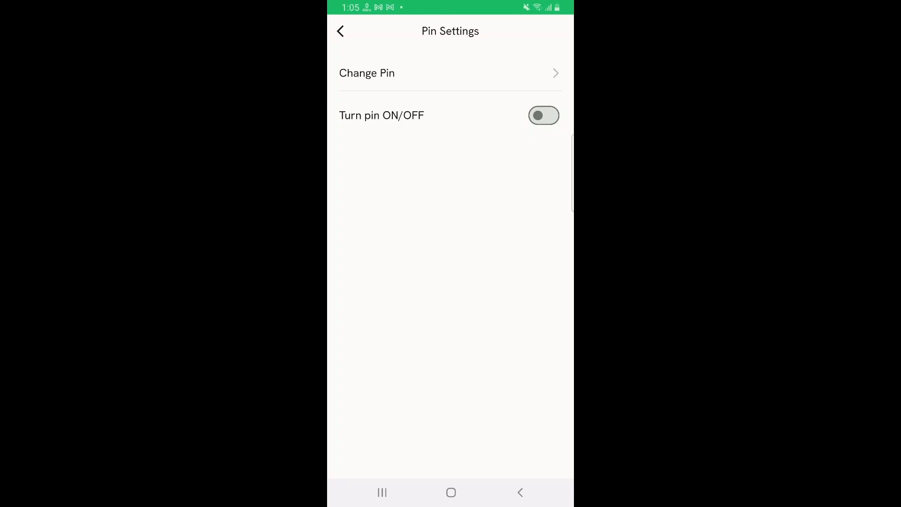
{"action": "left_click", "coordinate": [544, 115]}
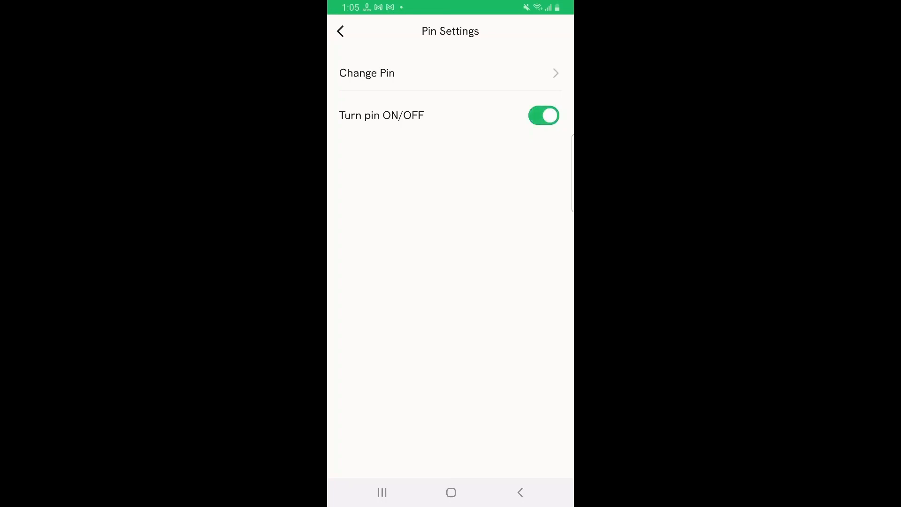
{"action": "left_click", "coordinate": [543, 115]}
{"action": "left_click", "coordinate": [383, 73]}
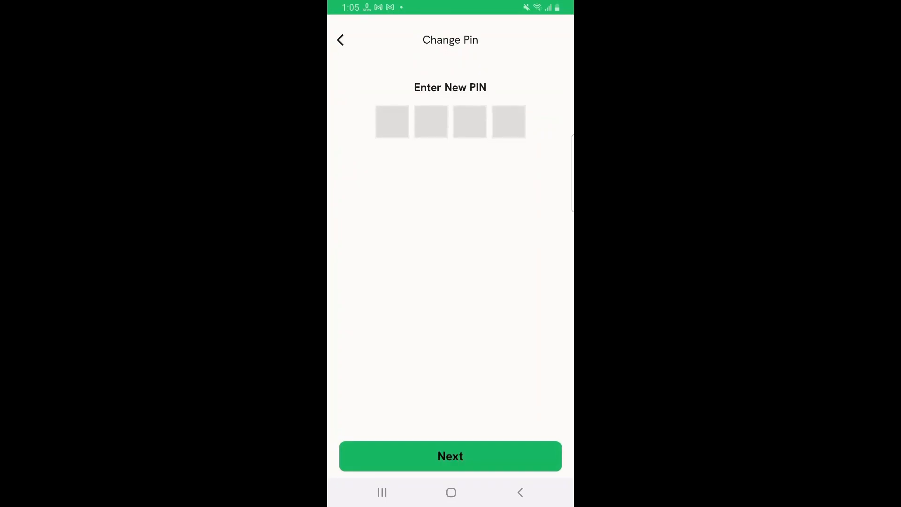
{"action": "left_click", "coordinate": [520, 492]}
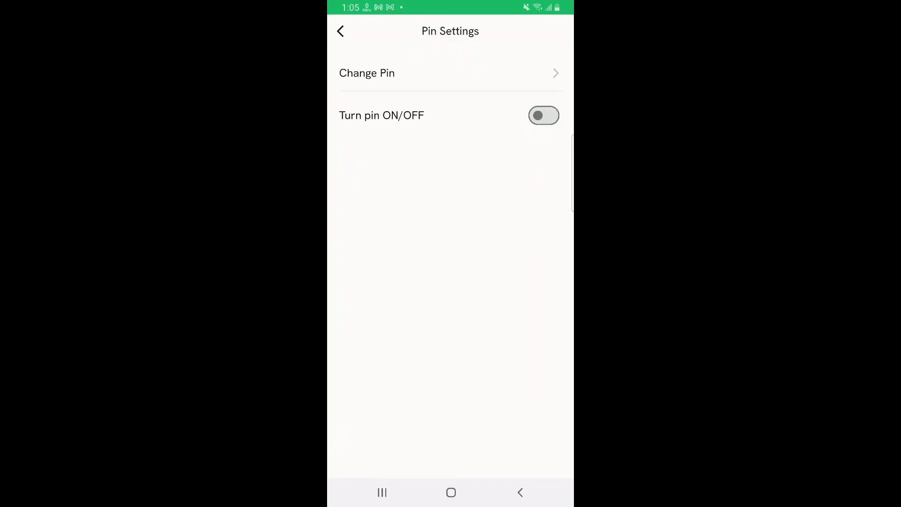
{"action": "left_click", "coordinate": [520, 492]}
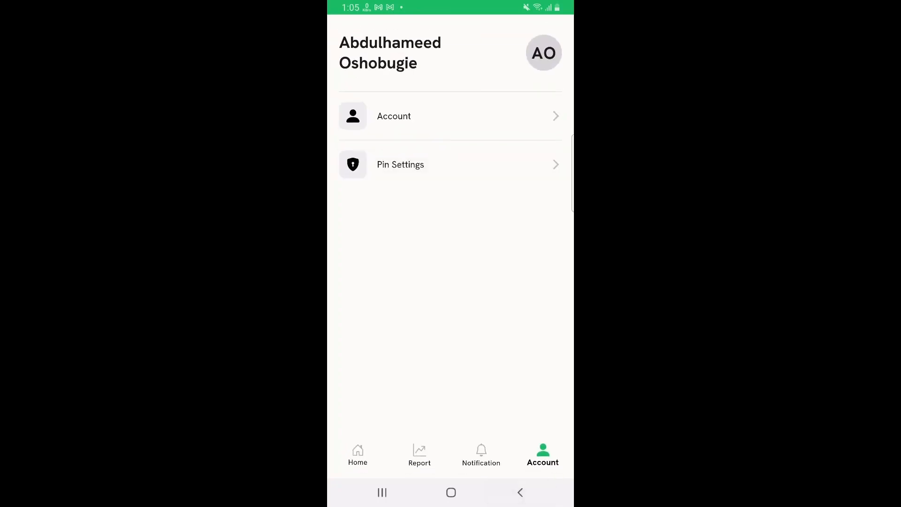
{"action": "left_click", "coordinate": [358, 454]}
{"action": "left_click", "coordinate": [450, 301]}
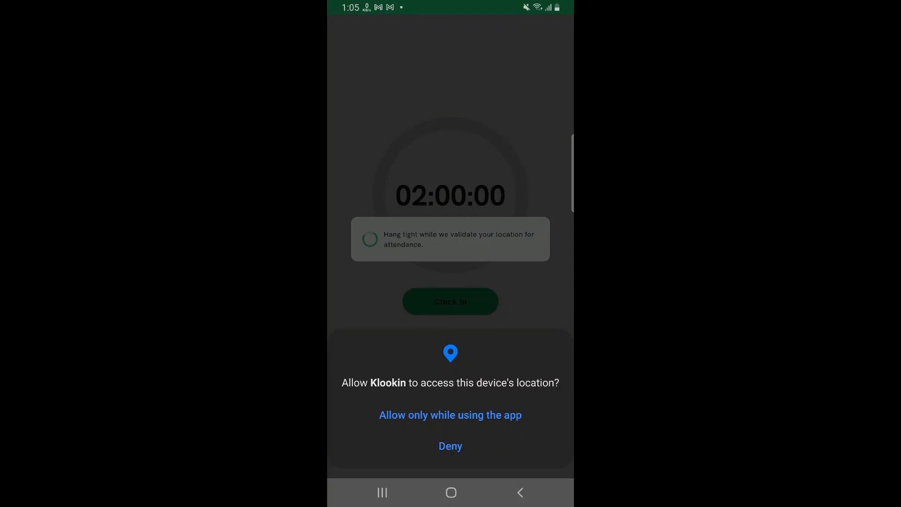
Allow location access while using the app, check the Report and Account tabs, then return to the web Dashboard.
{"action": "left_click", "coordinate": [493, 415]}
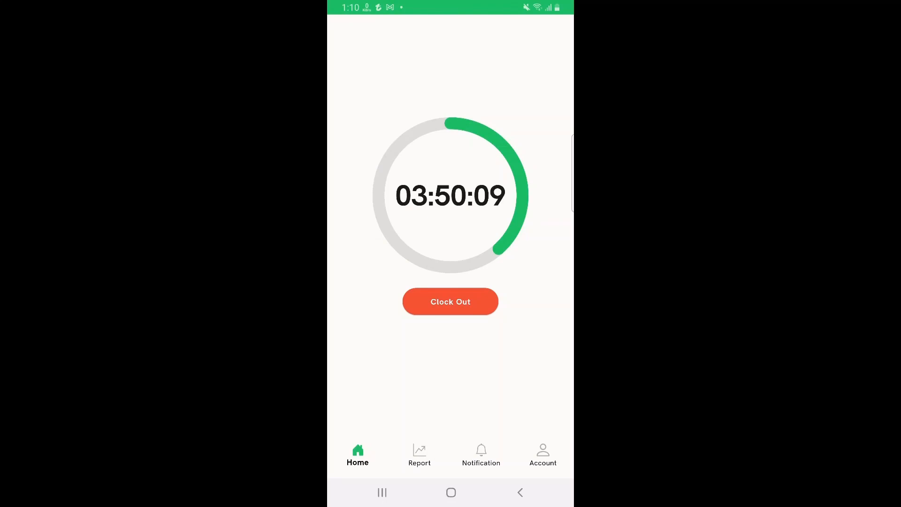
{"action": "left_click", "coordinate": [419, 454]}
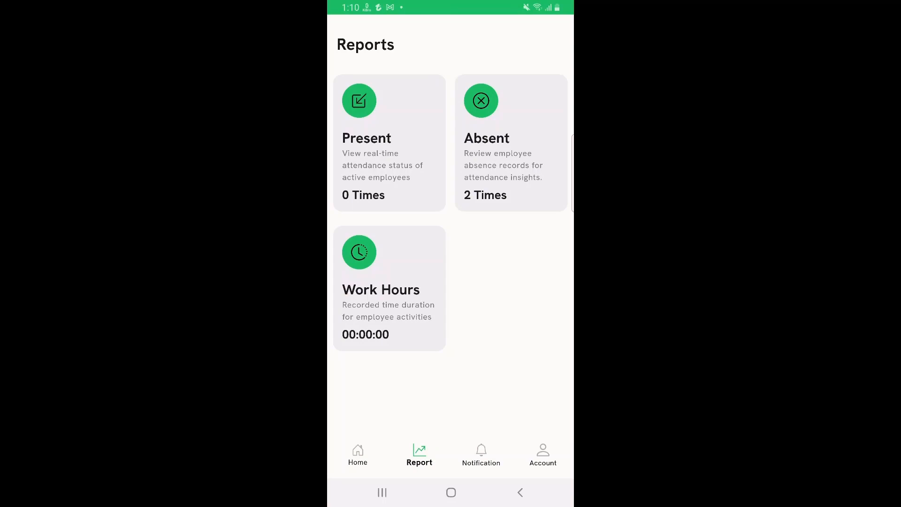
{"action": "left_click", "coordinate": [357, 454]}
{"action": "left_click", "coordinate": [543, 455]}
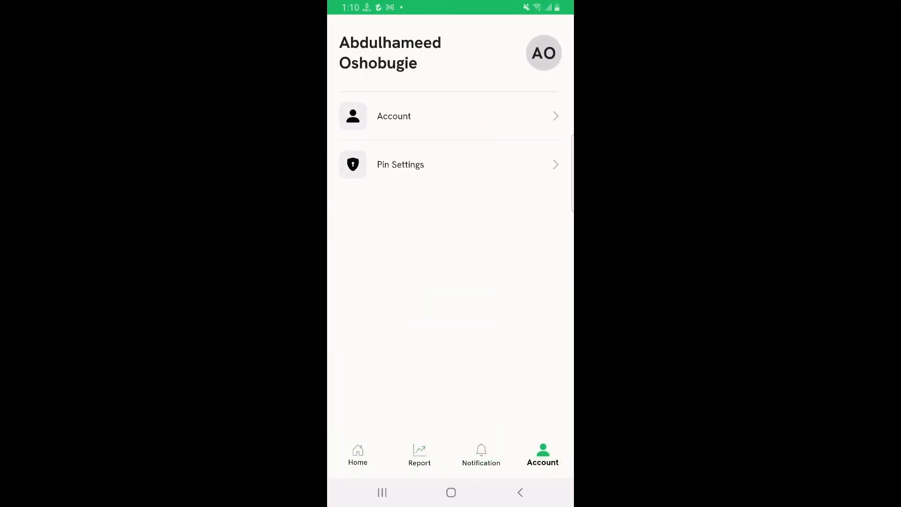
{"action": "left_click", "coordinate": [393, 116]}
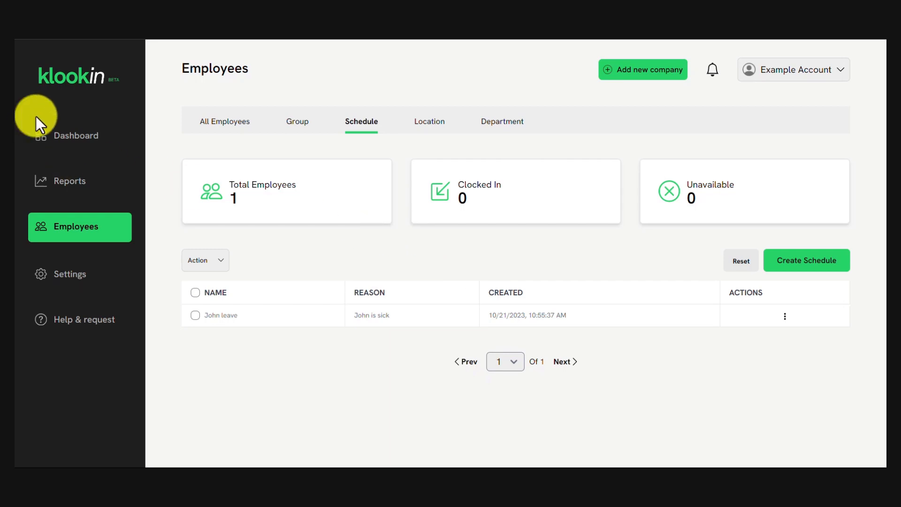
{"action": "left_click", "coordinate": [94, 141]}
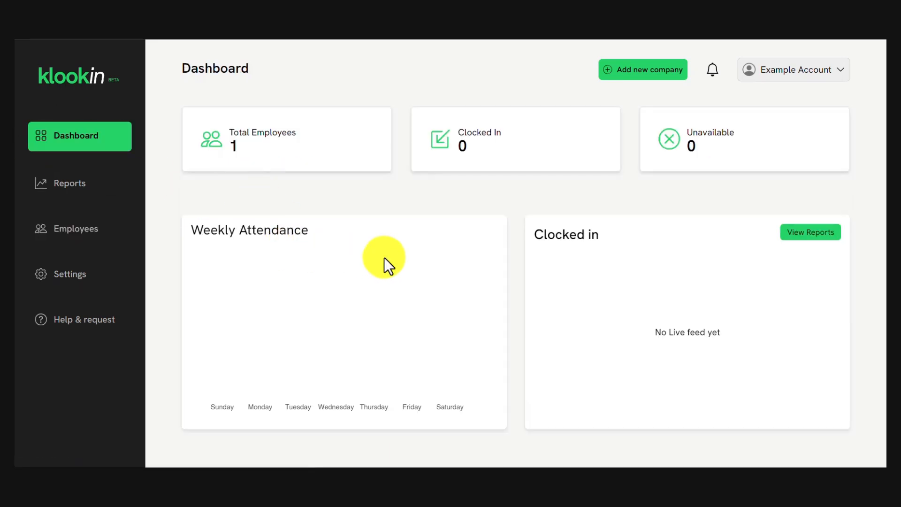